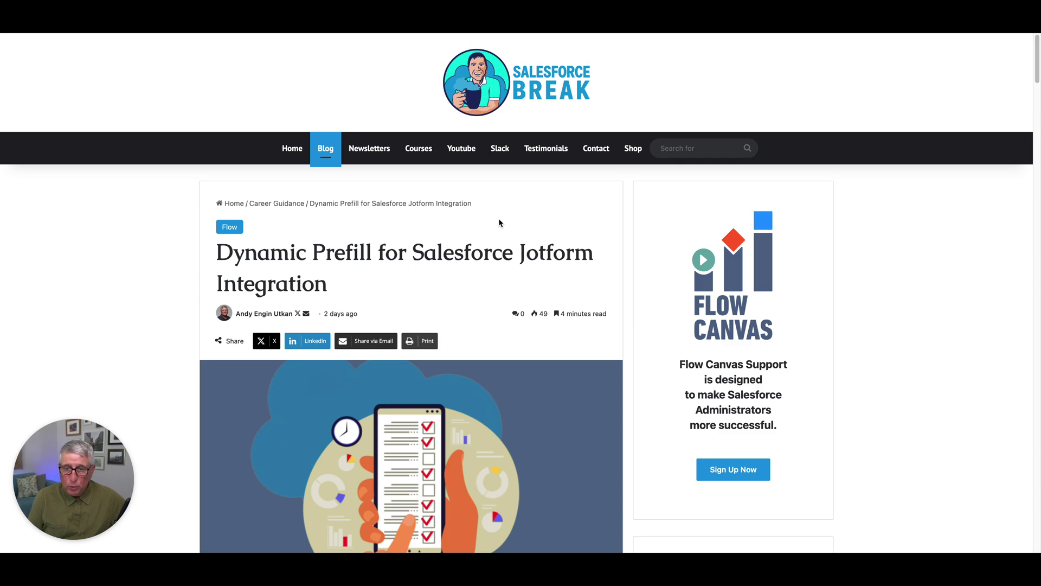
Scroll the Salesforce Break blog past the Prefill Link Automation code and sample volunteer form
scroll(499, 219, down, 10)
scroll(500, 222, down, 15)
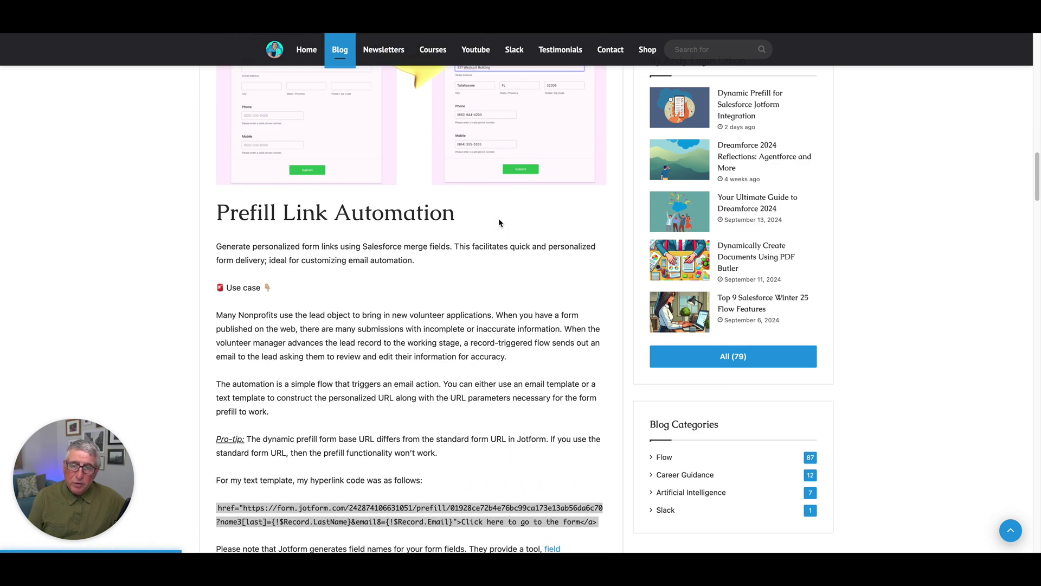
scroll(499, 222, down, 3)
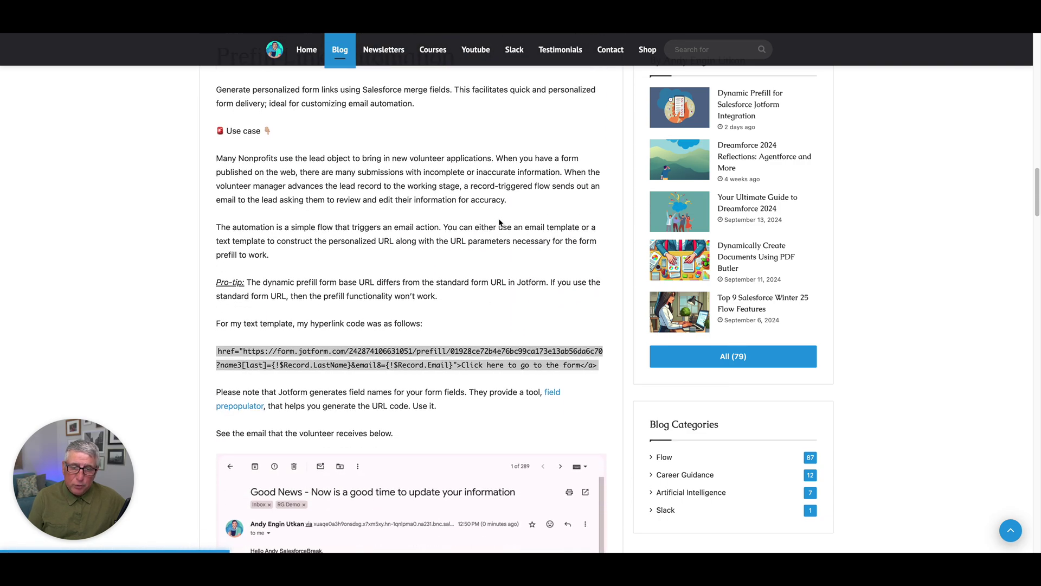
scroll(500, 222, down, 12)
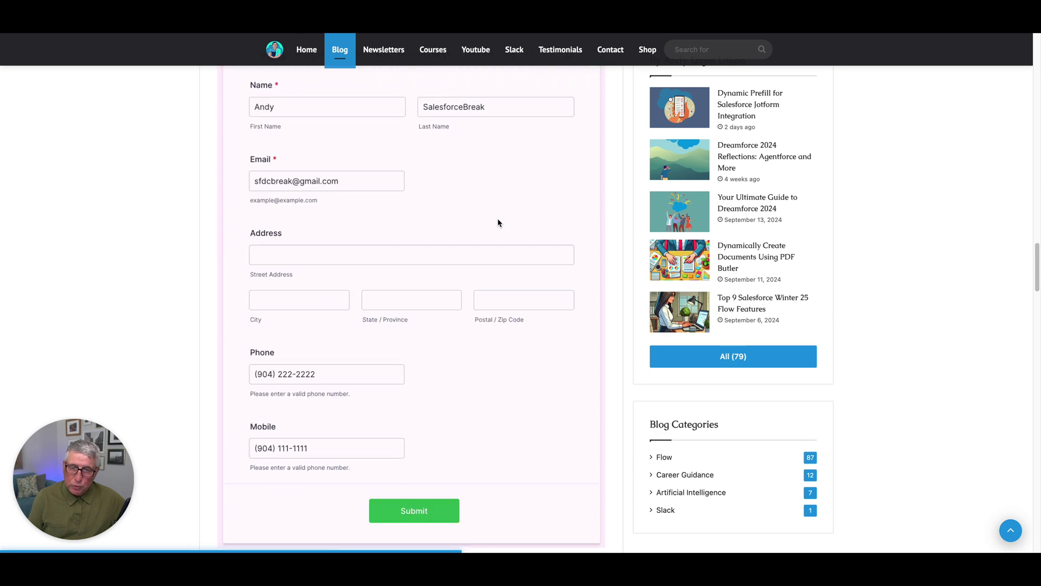
scroll(498, 222, down, 6)
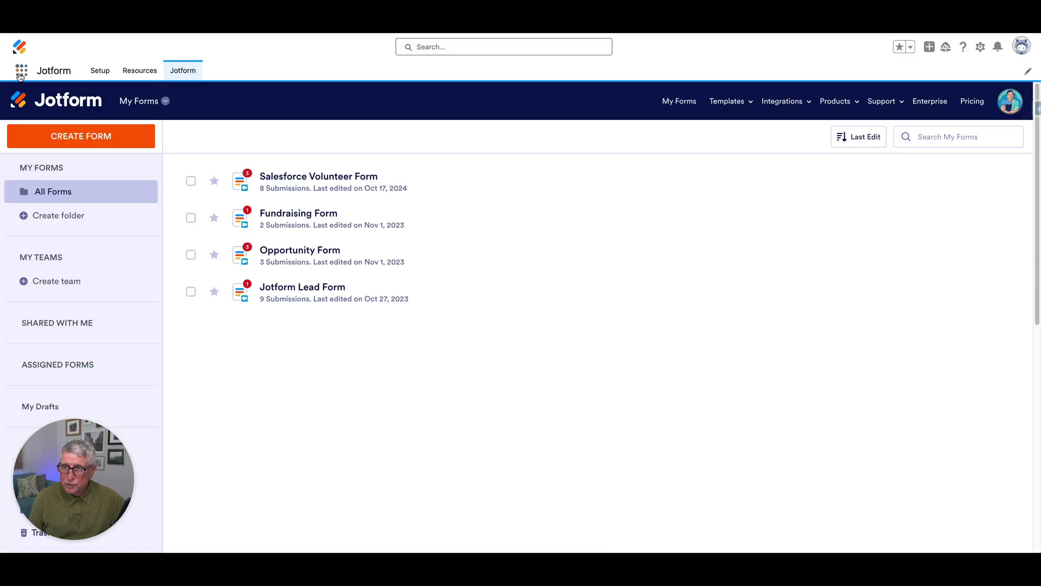
click(21, 70)
click(46, 117)
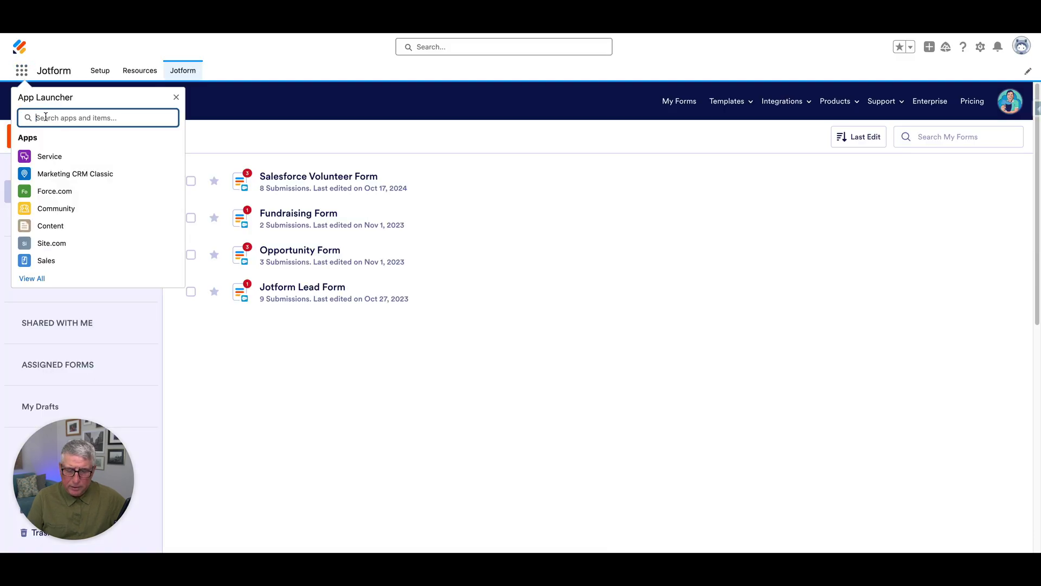
text(Jot)
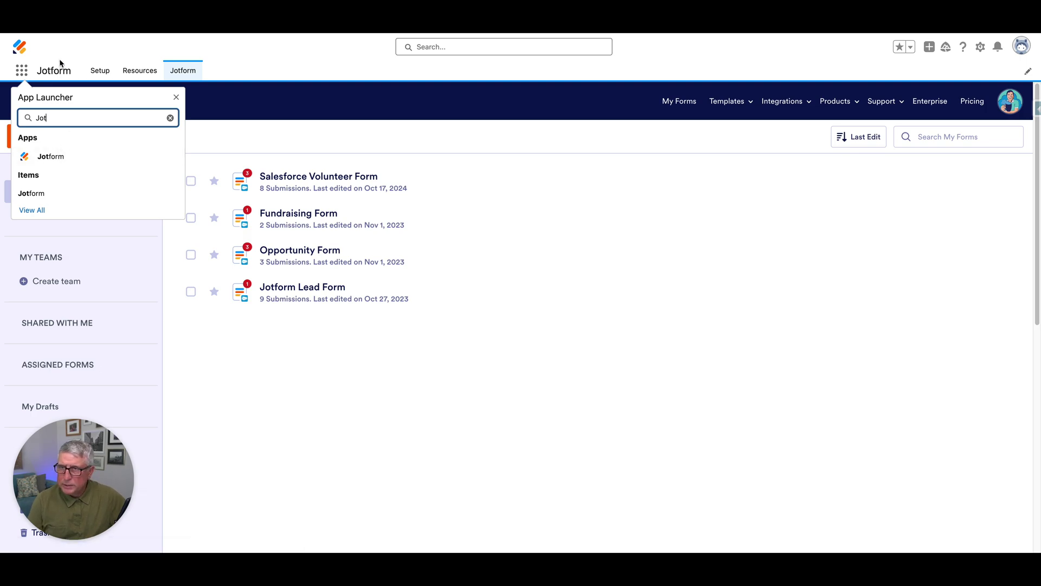
key(Escape)
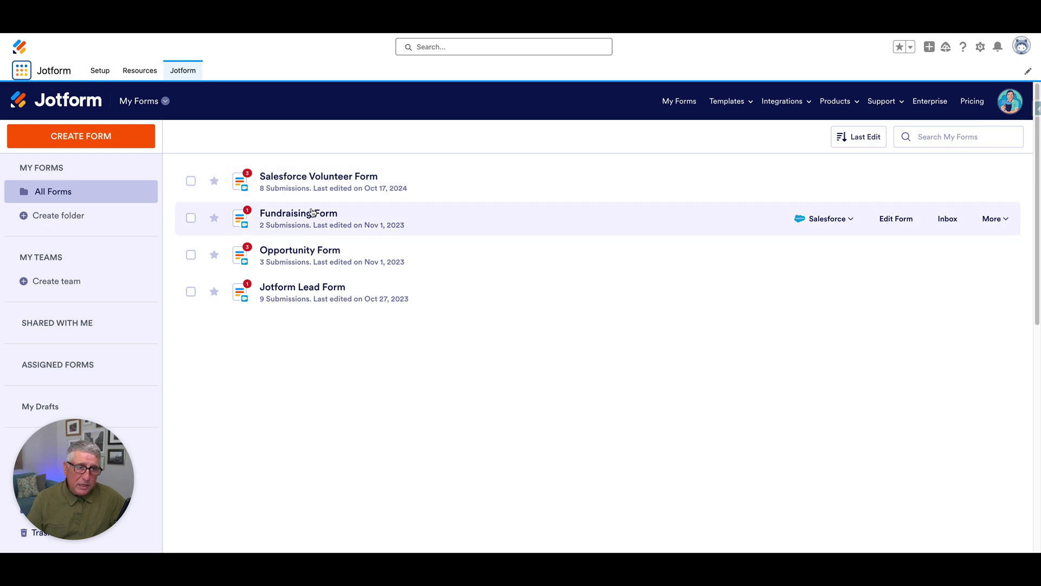
click(89, 140)
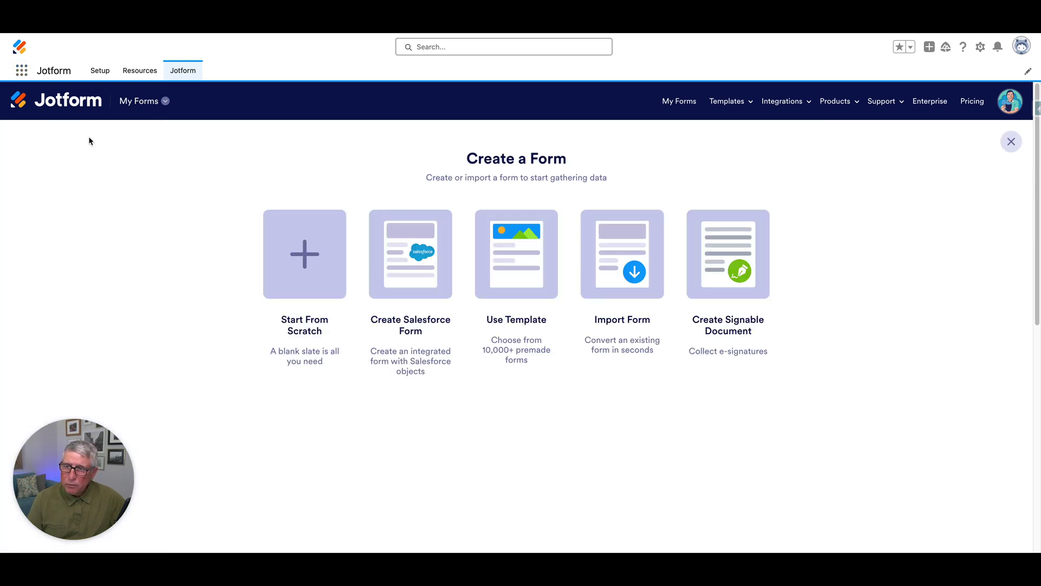
click(397, 267)
click(397, 252)
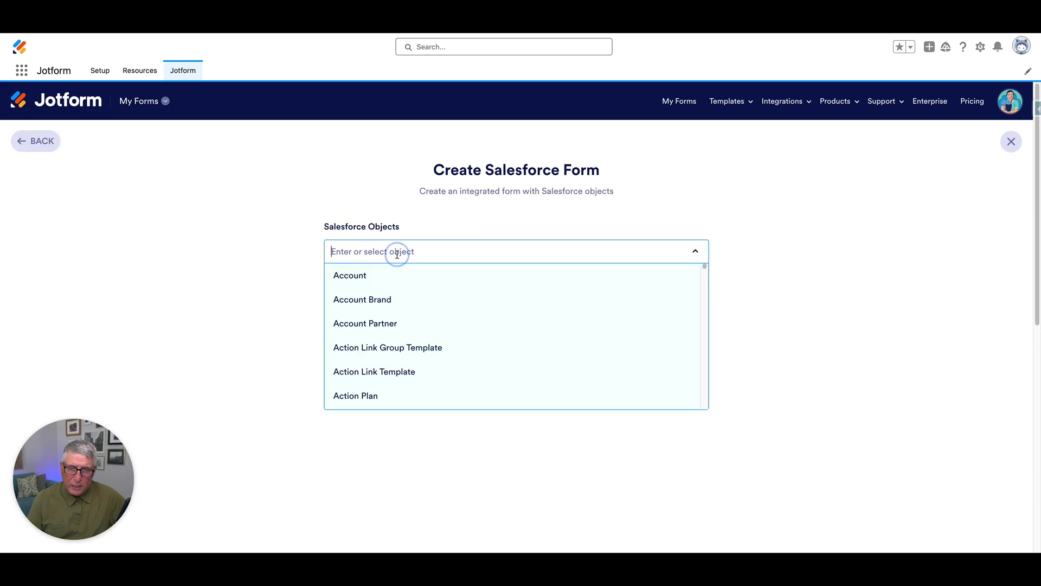
text(Lea)
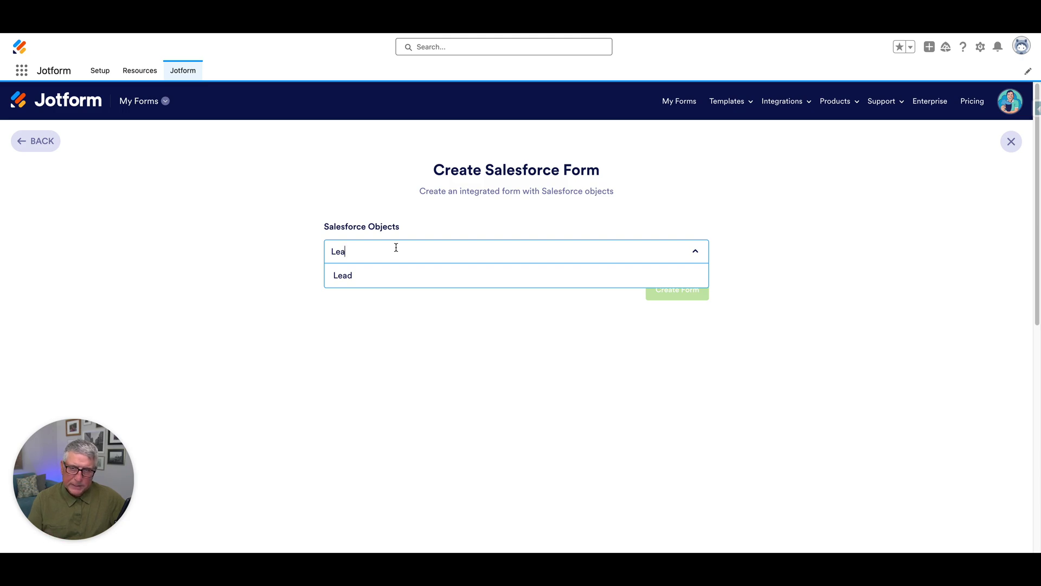
click(374, 277)
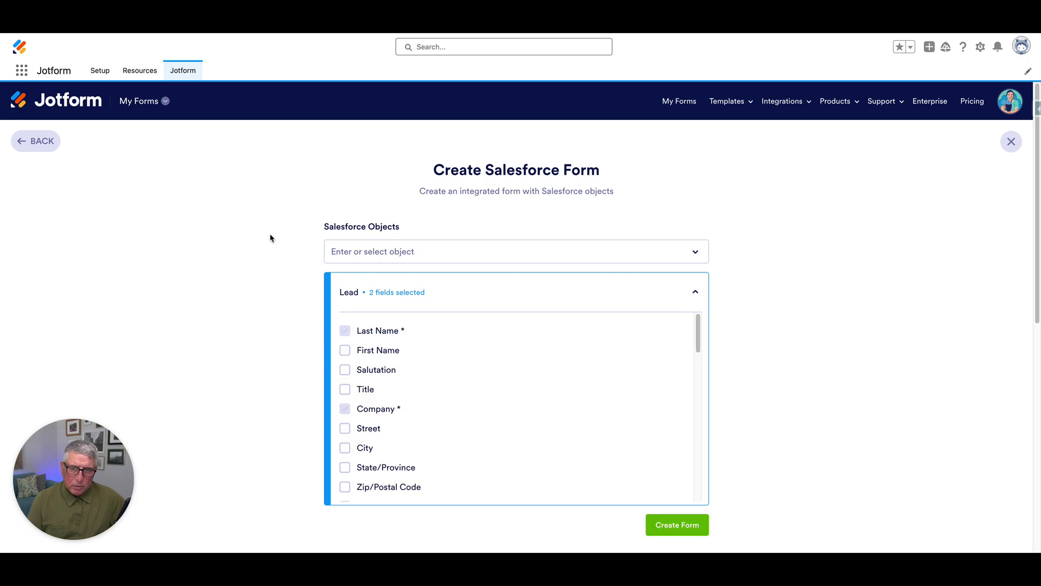
scroll(272, 239, down, 2)
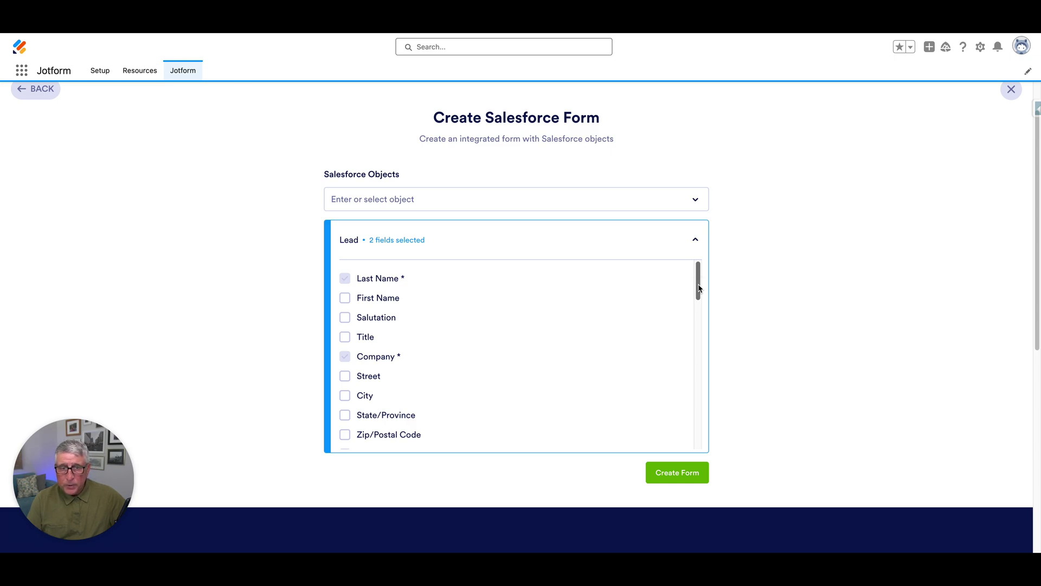
drag(699, 288, 699, 320)
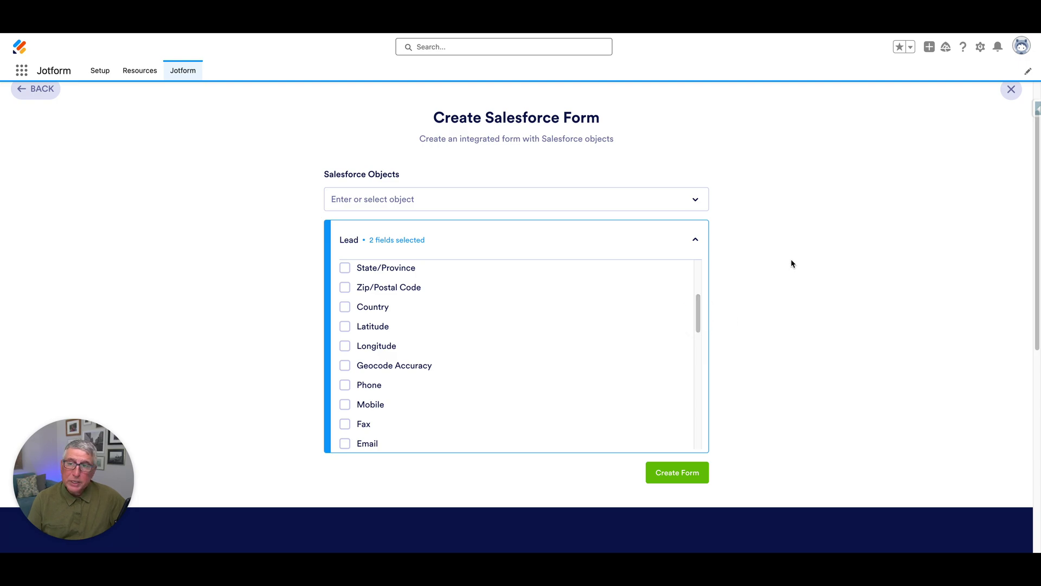
scroll(251, 205, up, 2)
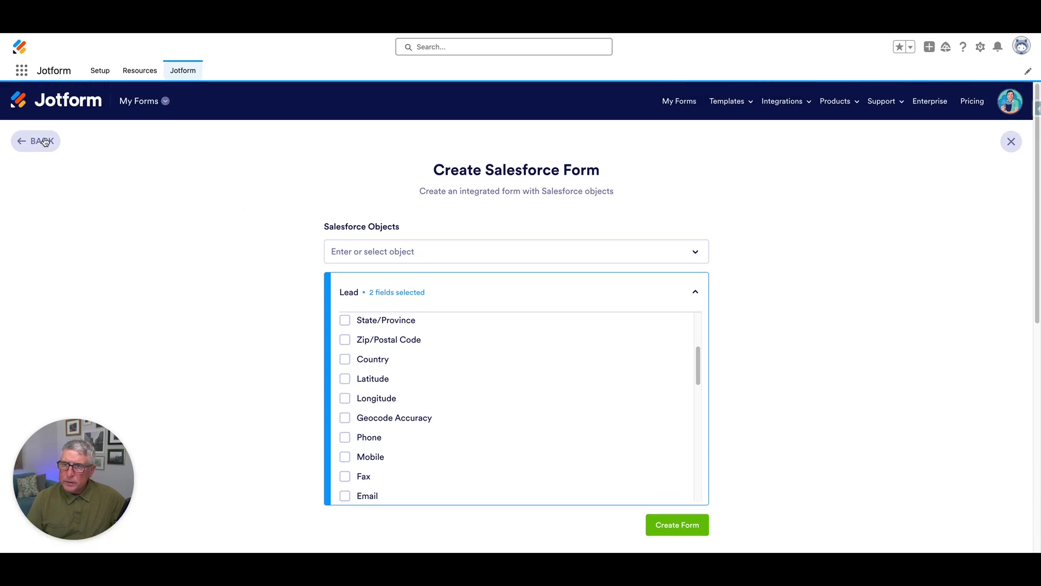
click(47, 140)
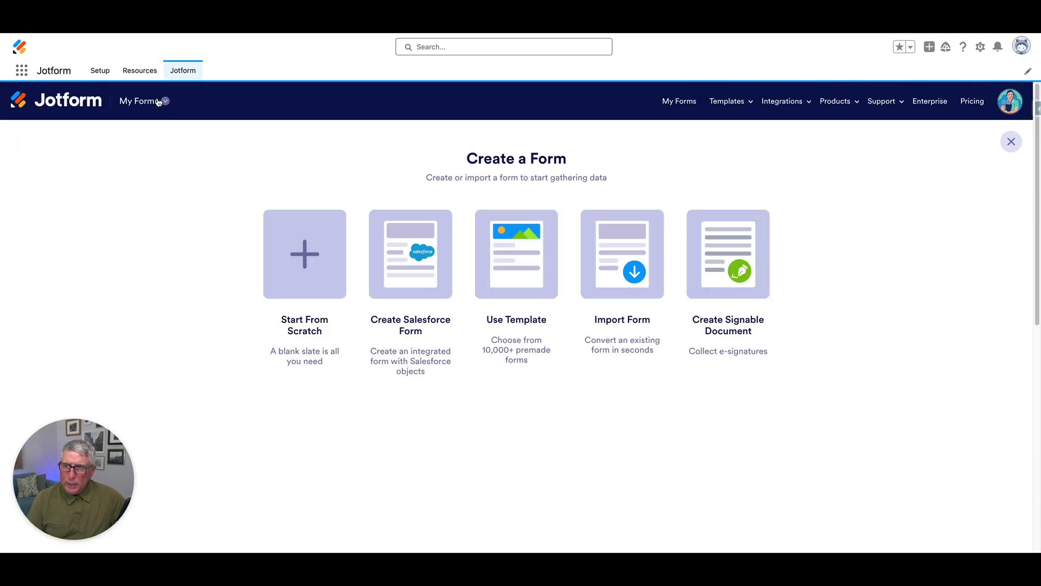
click(133, 103)
click(140, 162)
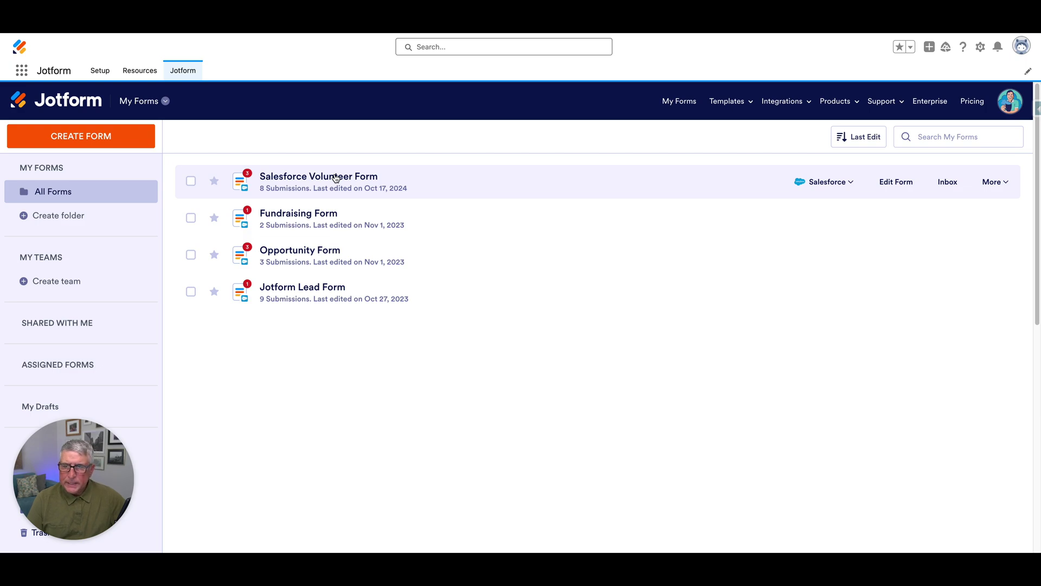
Open Salesforce Volunteer Form in the Form Builder and review its Name, Email, Company, Address and Phone fields
click(335, 178)
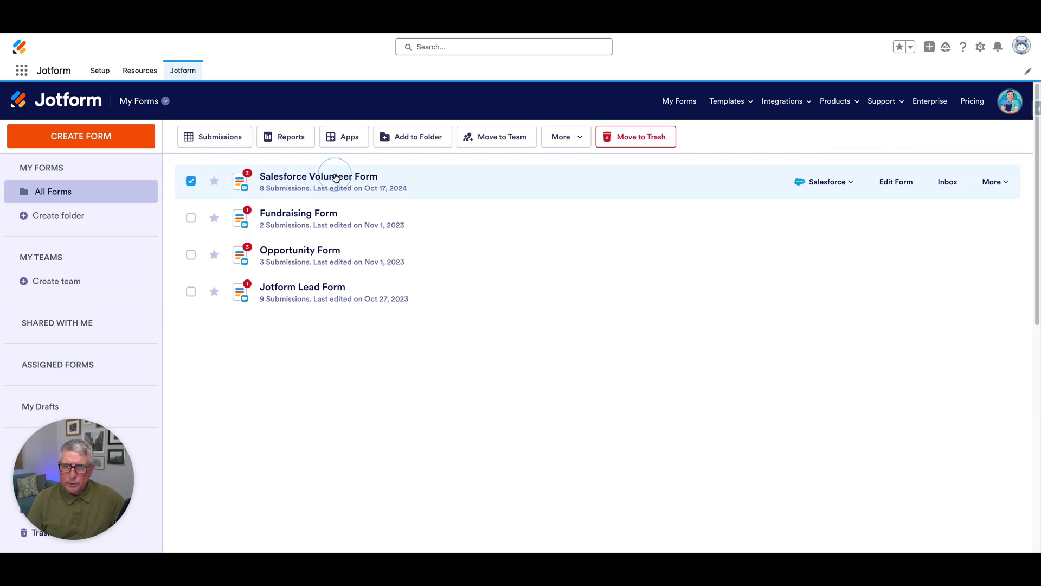
click(882, 187)
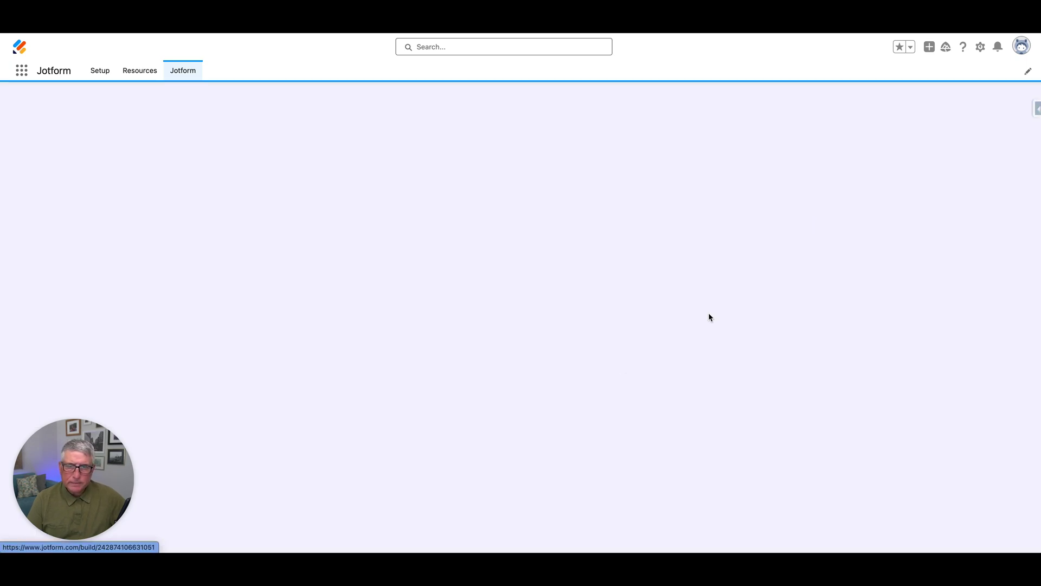
scroll(783, 293, down, 2)
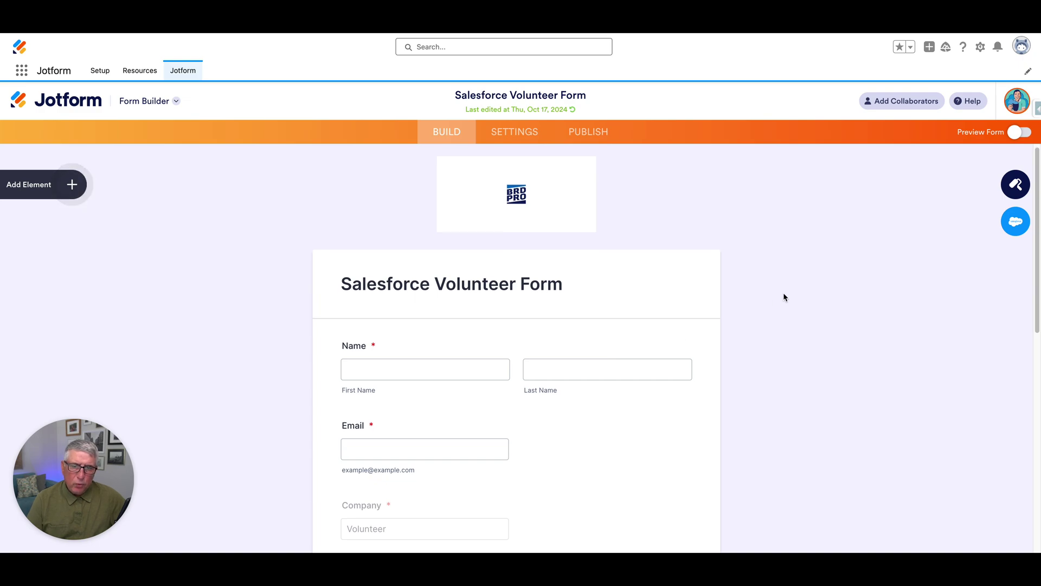
scroll(784, 293, down, 4)
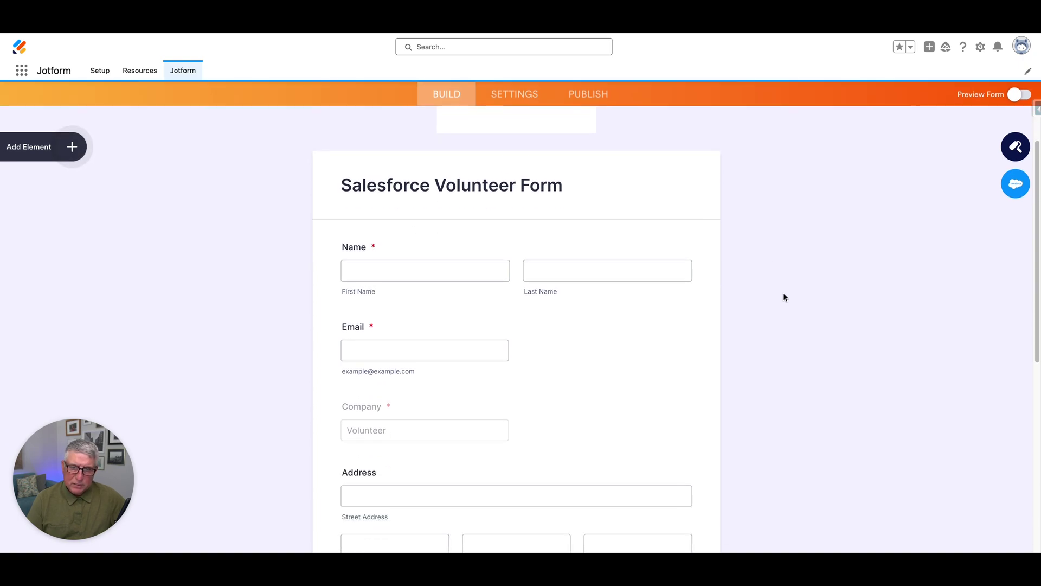
scroll(783, 292, down, 2)
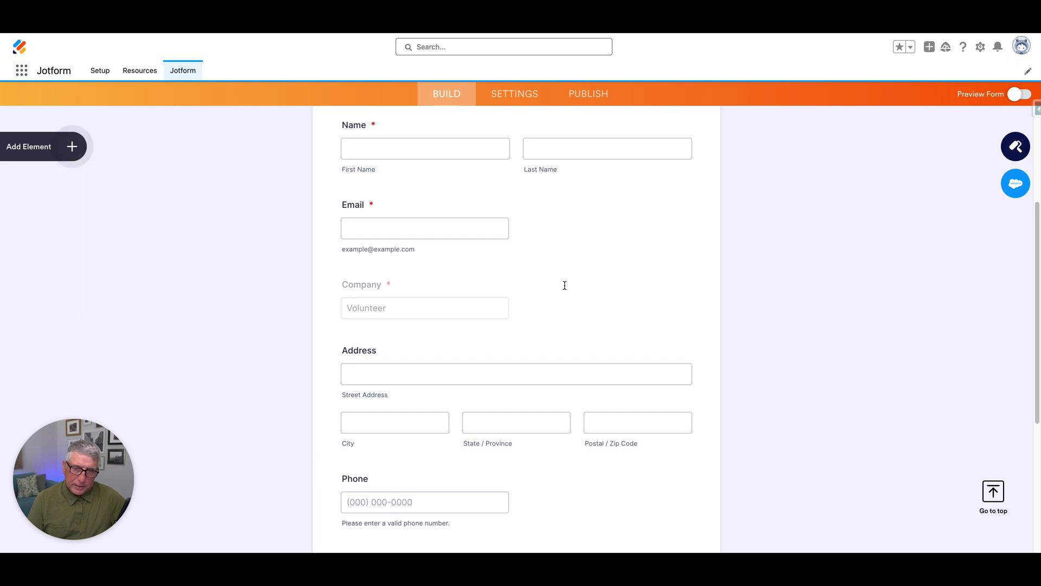
scroll(589, 284, down, 3)
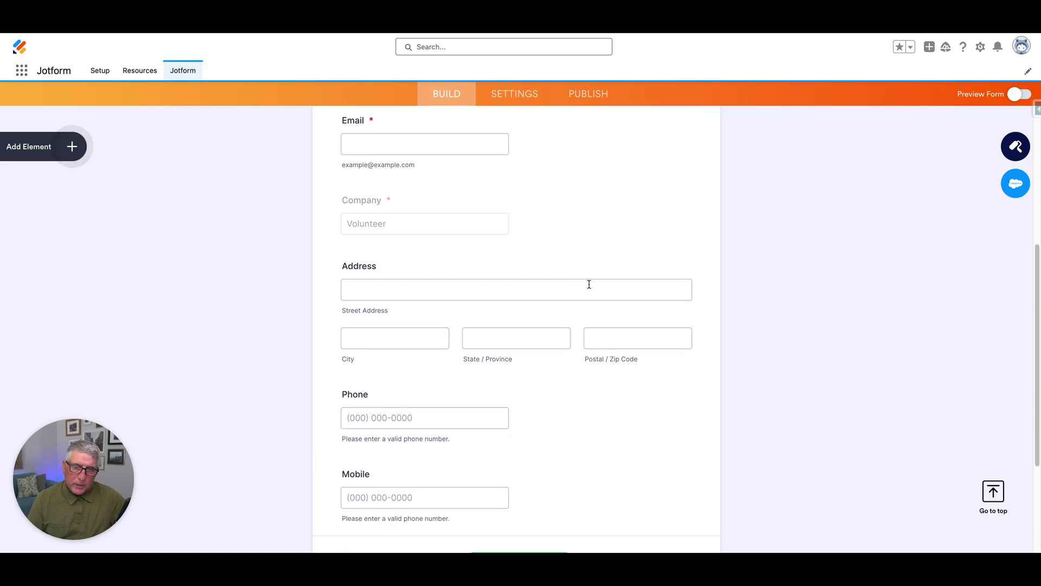
scroll(588, 284, down, 2)
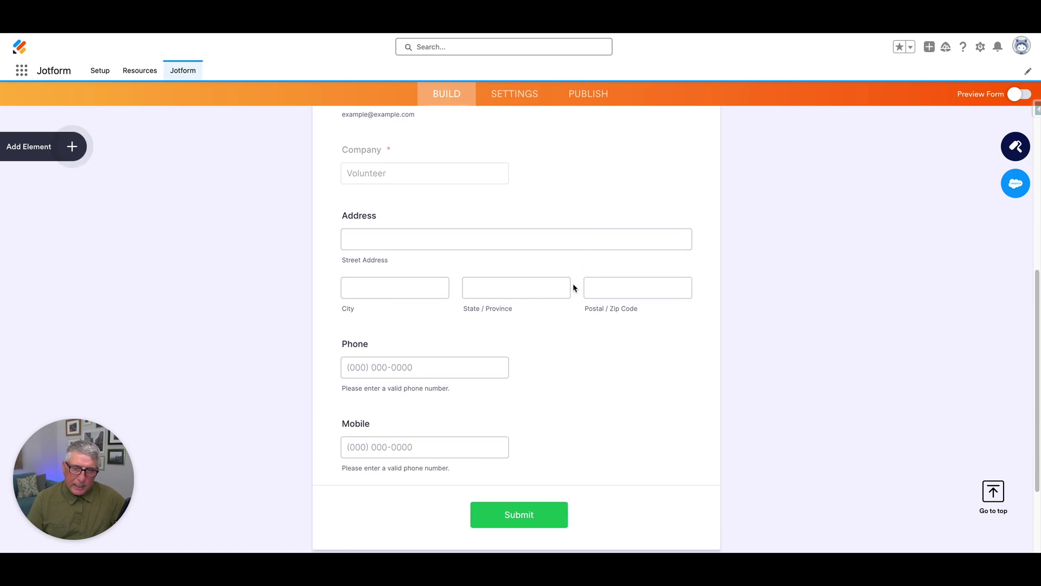
scroll(573, 287, down, 2)
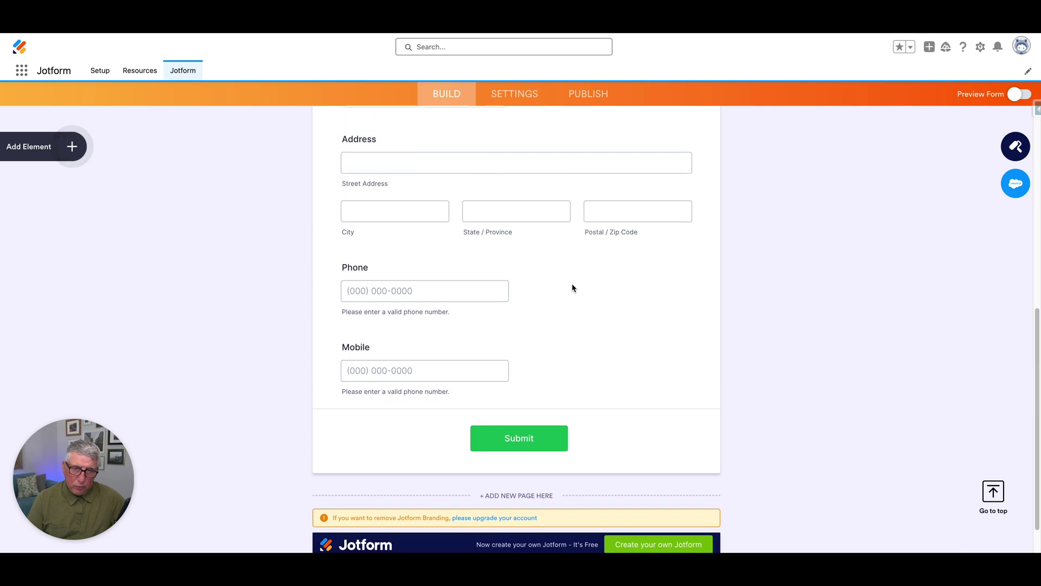
scroll(571, 283, up, 10)
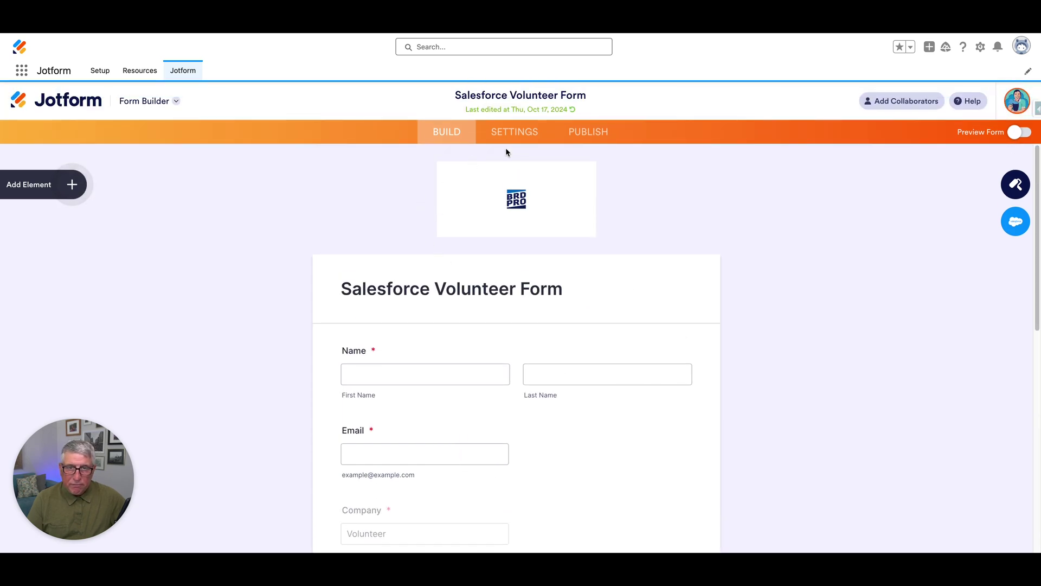
Review the Salesforce 'Create or update a record – Lead' field mappings, matched on Last Name and Email
click(515, 139)
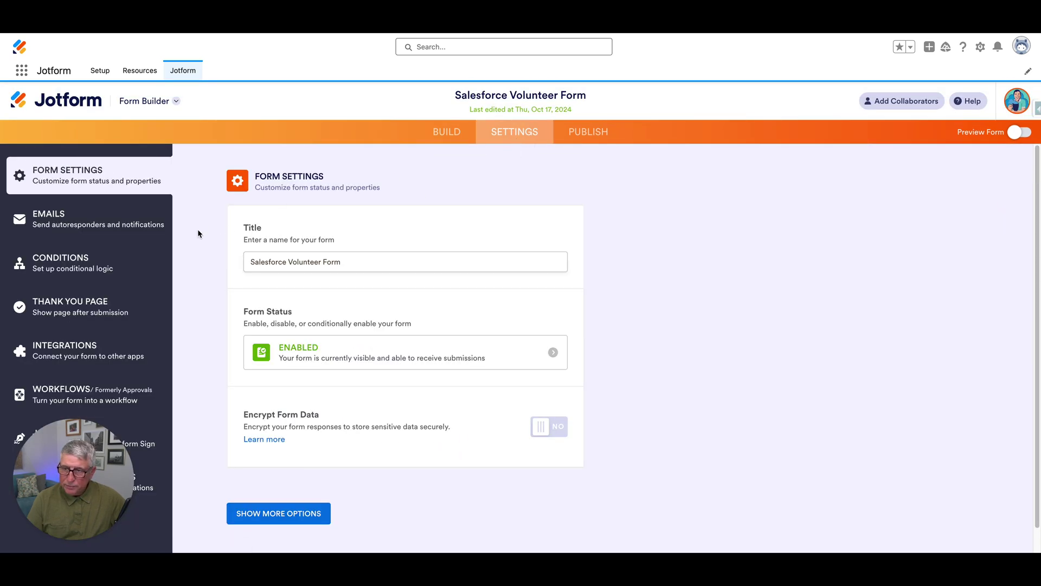
click(94, 358)
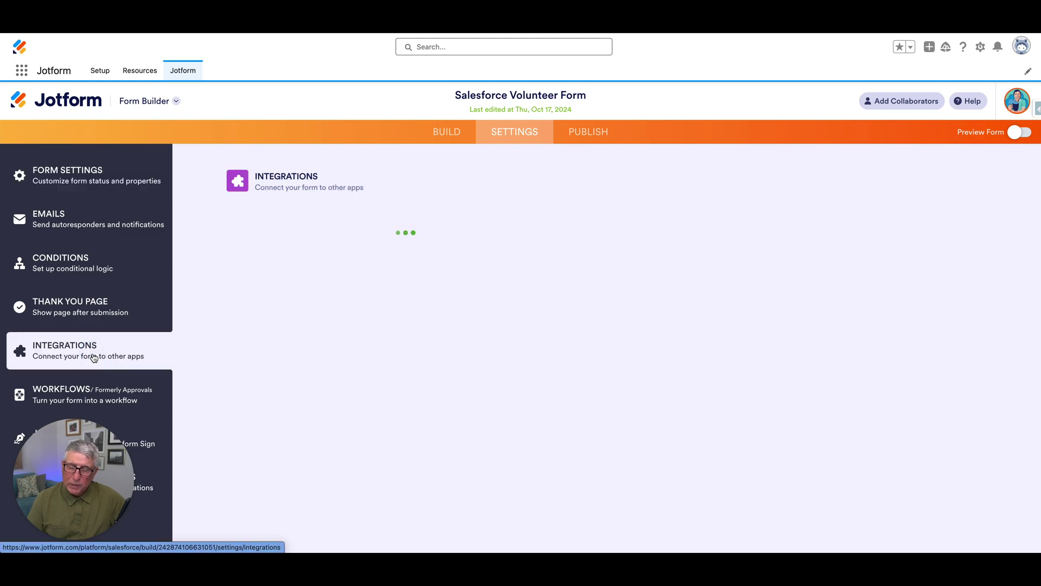
click(252, 290)
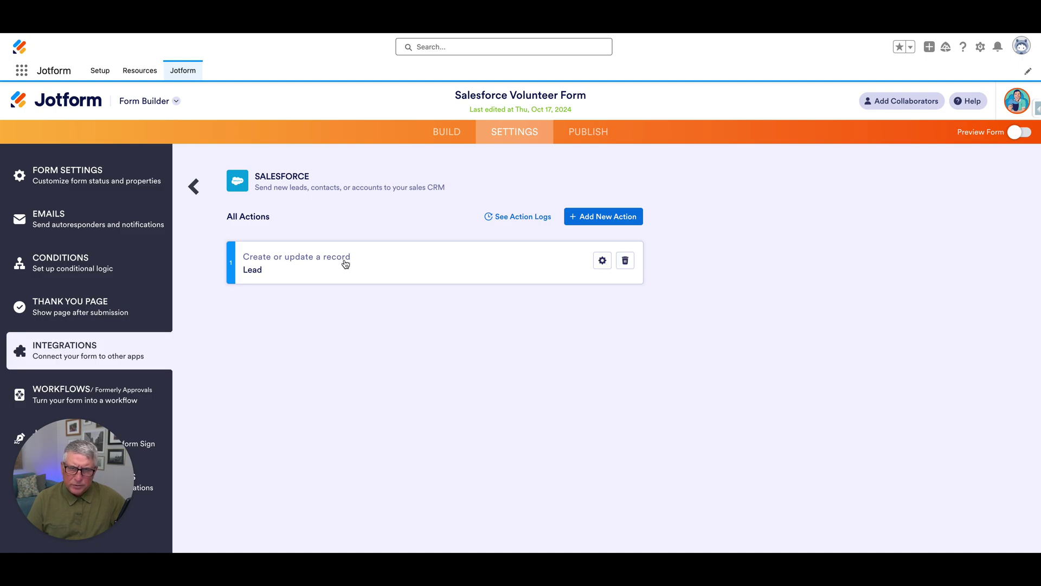
click(602, 260)
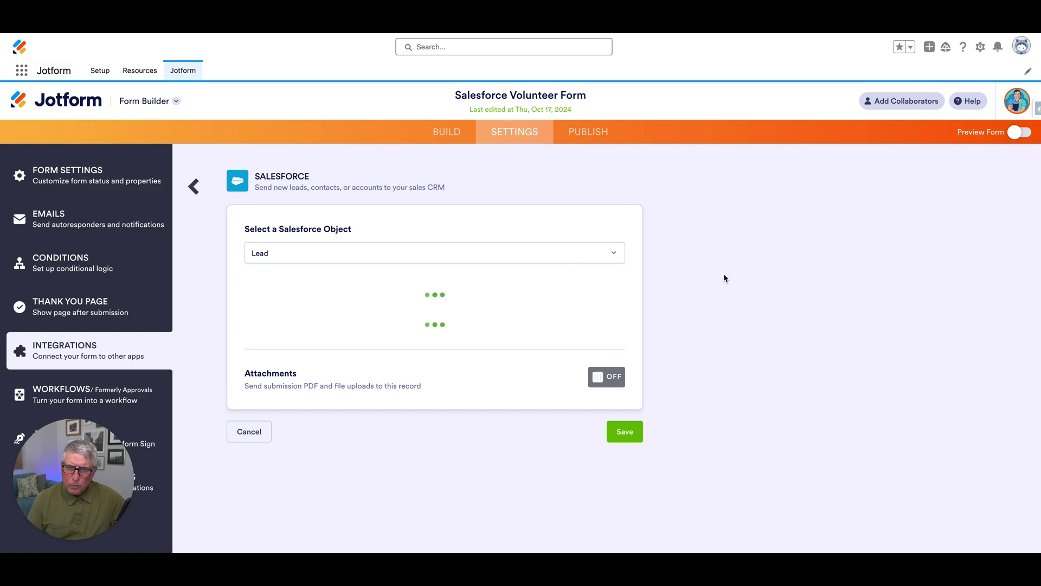
scroll(739, 272, down, 3)
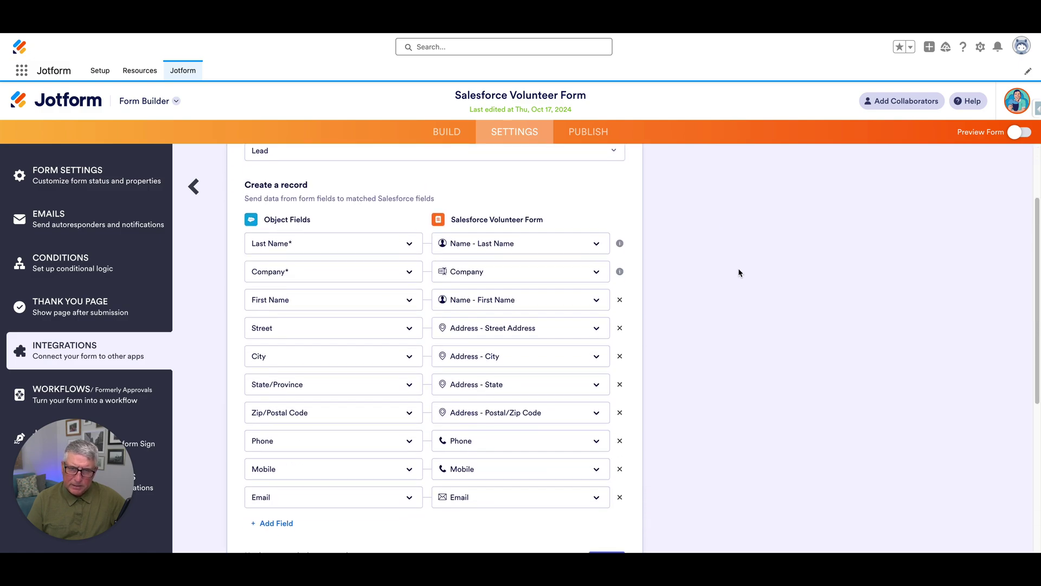
scroll(738, 273, down, 2)
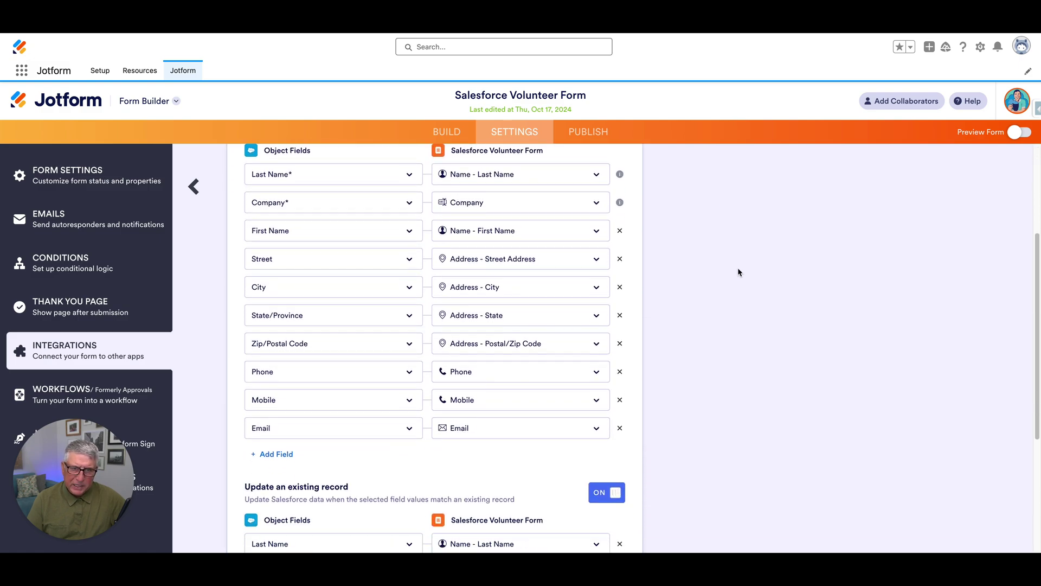
scroll(737, 273, down, 3)
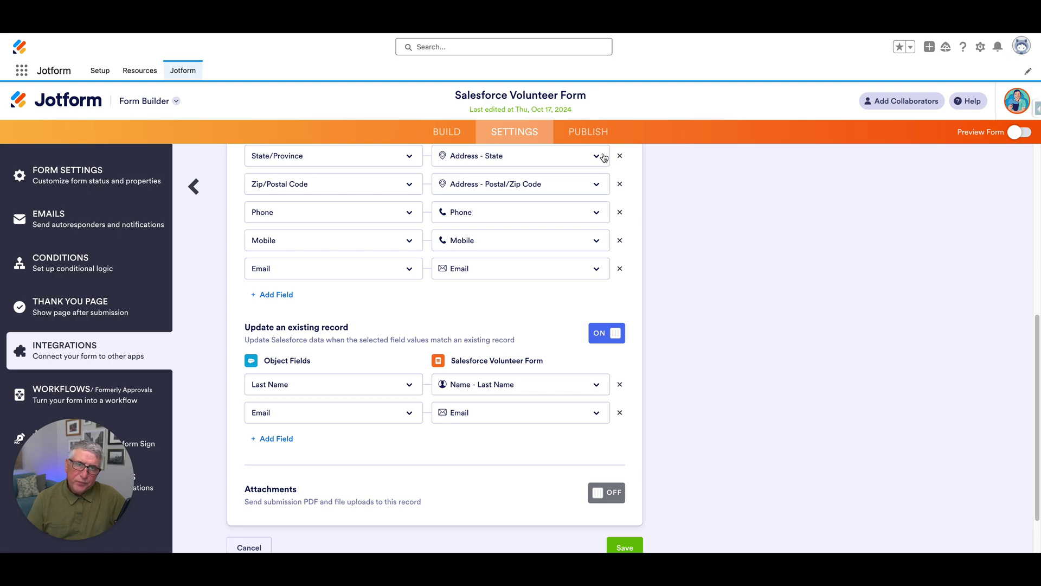
From the Publish page, open the live Volunteer Form in a new tab and try its Last Name field
click(590, 133)
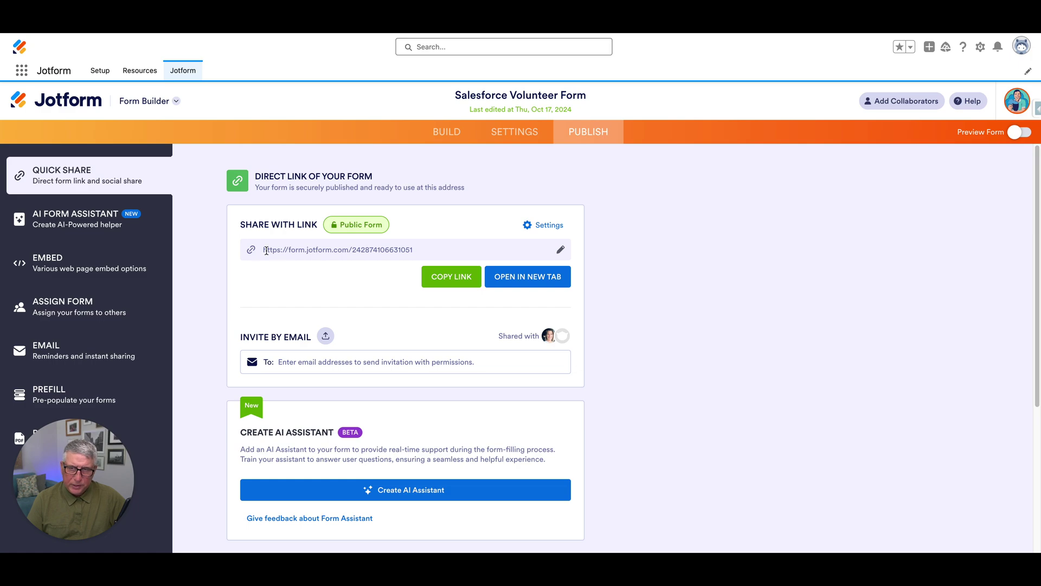
click(520, 278)
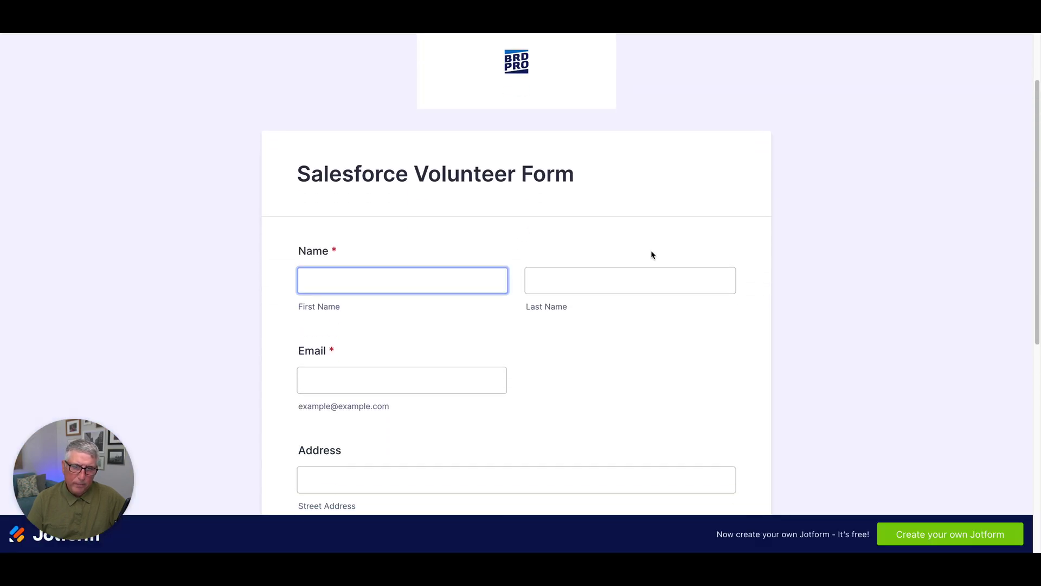
click(650, 250)
click(561, 304)
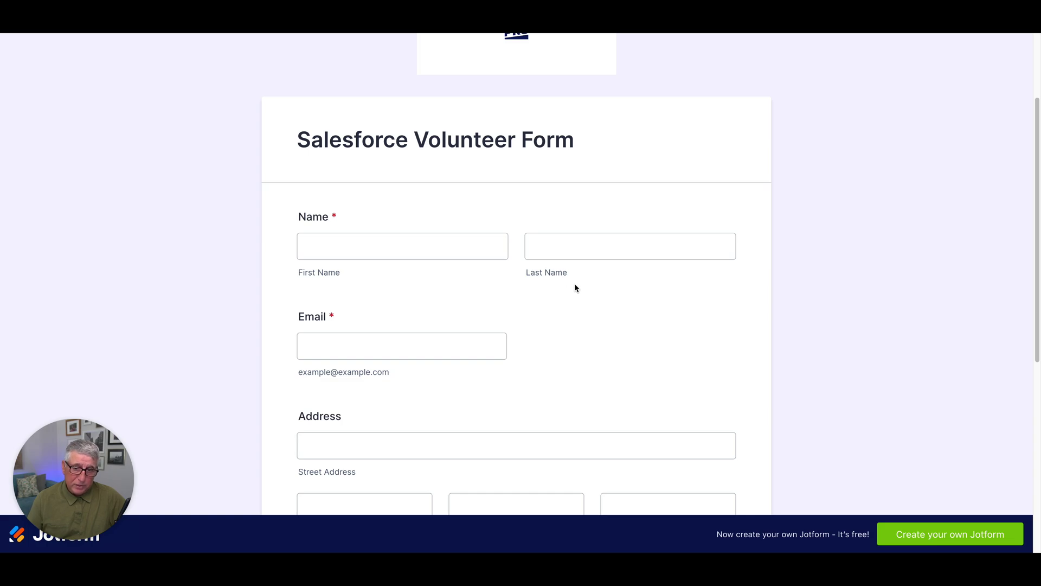
Look through the live form's address and phone fields, then close the preview tab
scroll(575, 287, down, 4)
click(574, 287)
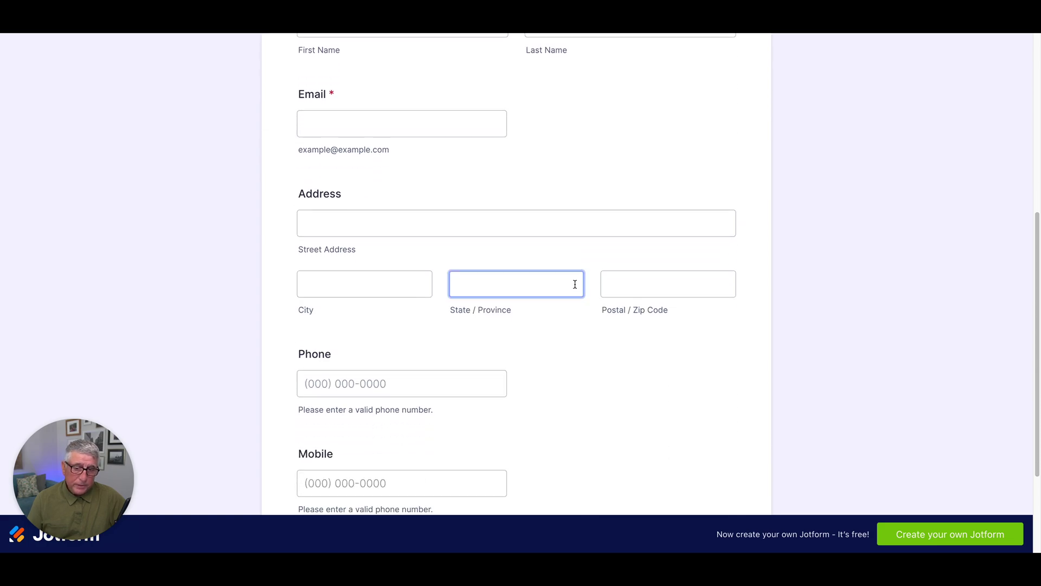
scroll(575, 288, down, 1)
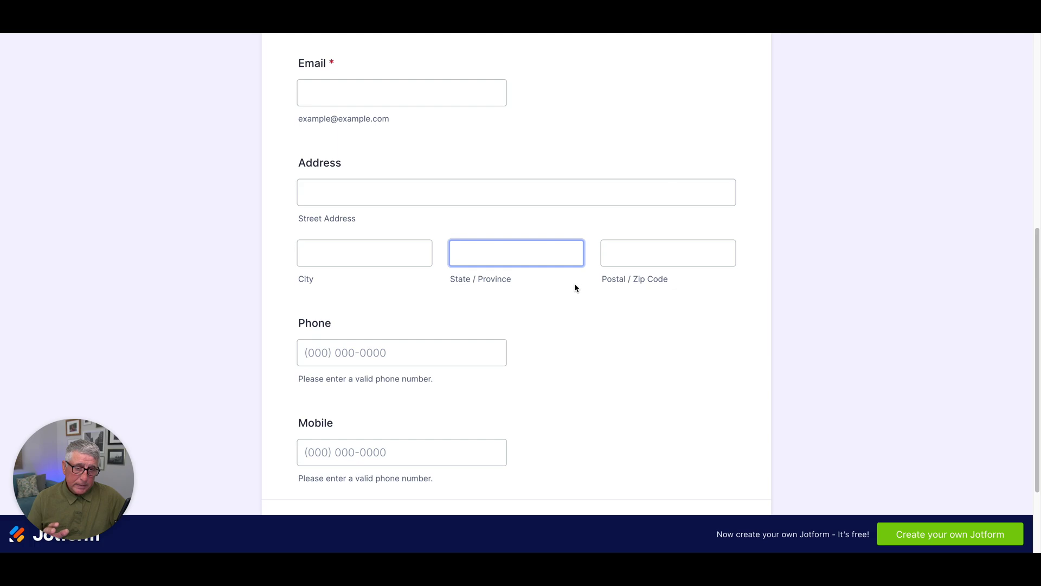
scroll(575, 288, down, 1)
click(574, 287)
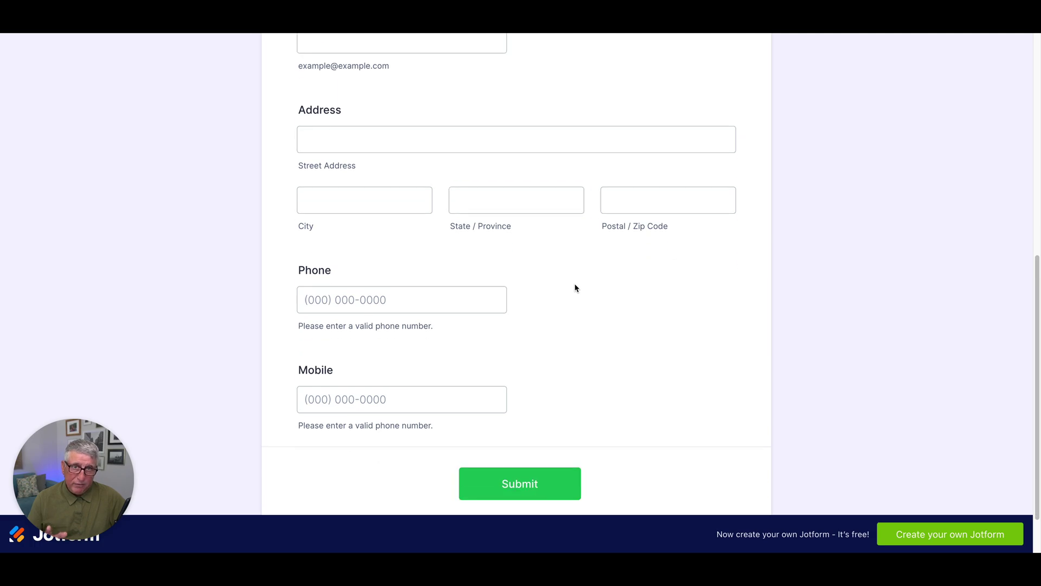
key(Tab)
click(602, 150)
click(564, 119)
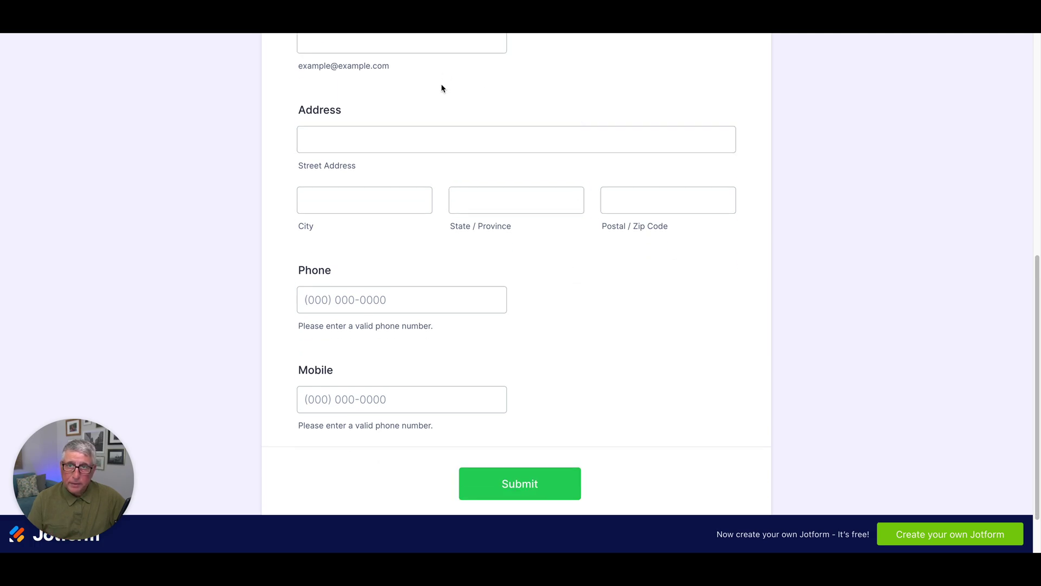
key(ctrl+w)
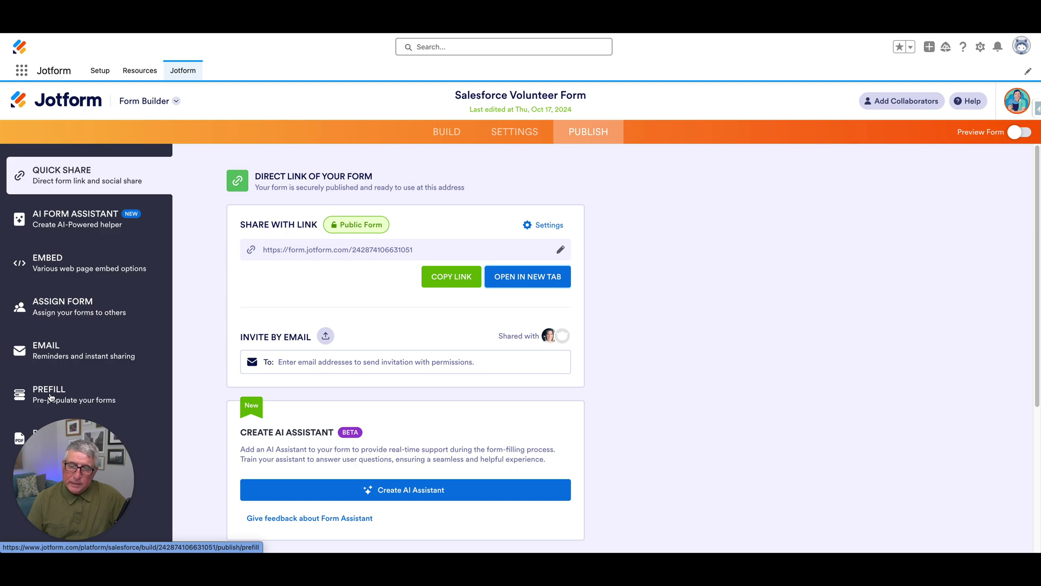
Open the form's Salesforce Dynamic Prefill settings, closing the extra link tab it opened
click(50, 398)
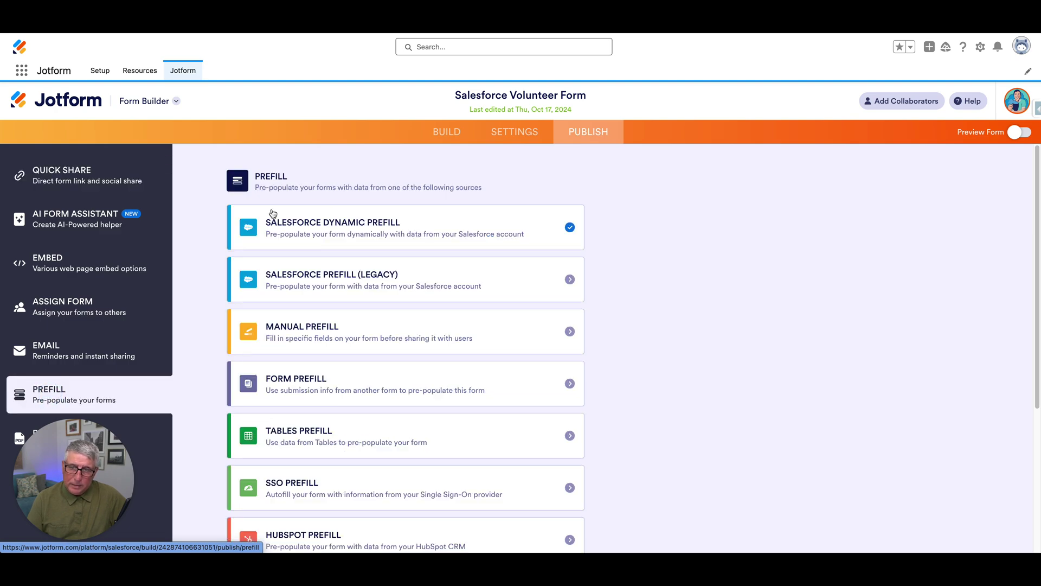
click(371, 231)
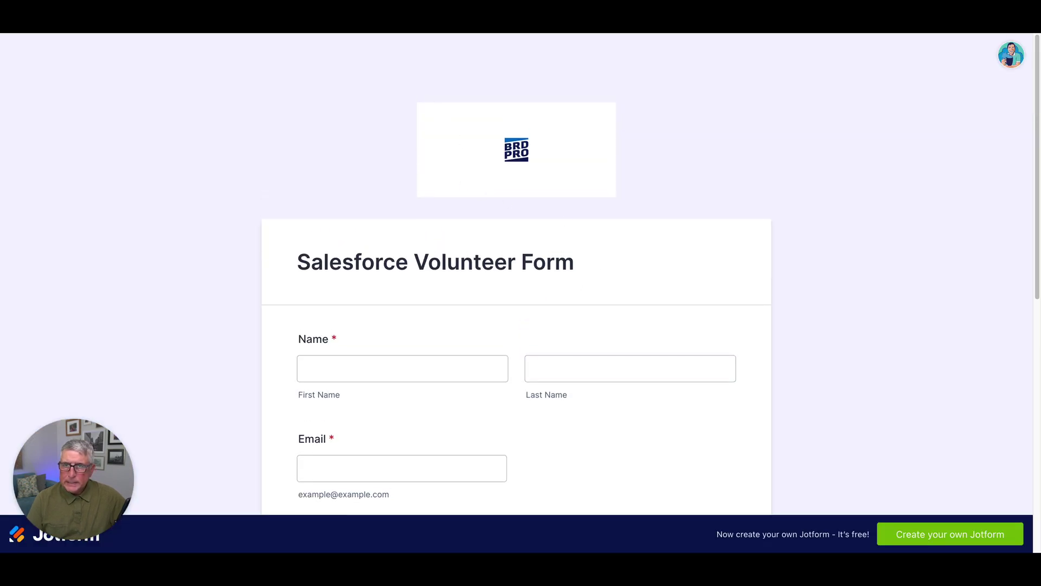
key(super+w)
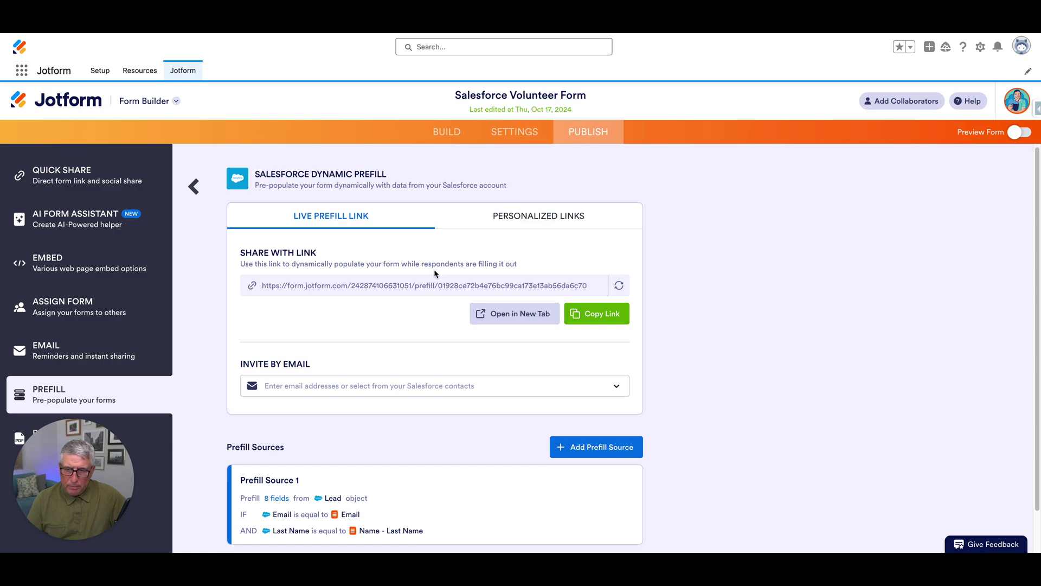
scroll(433, 271, down, 1)
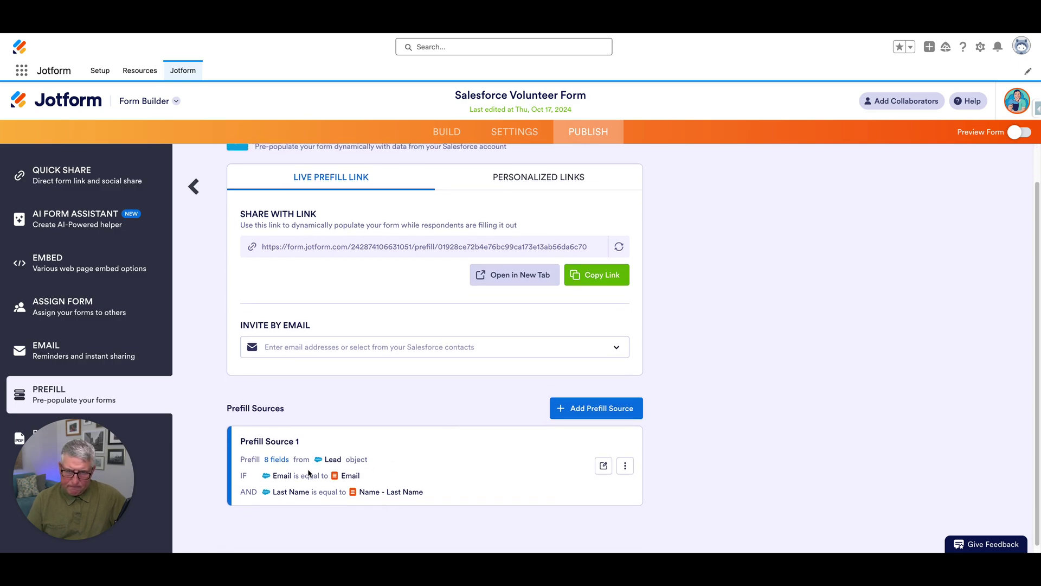
Review Prefill Source 1's Lead lookup on Email and Last Name and its field mappings
click(603, 465)
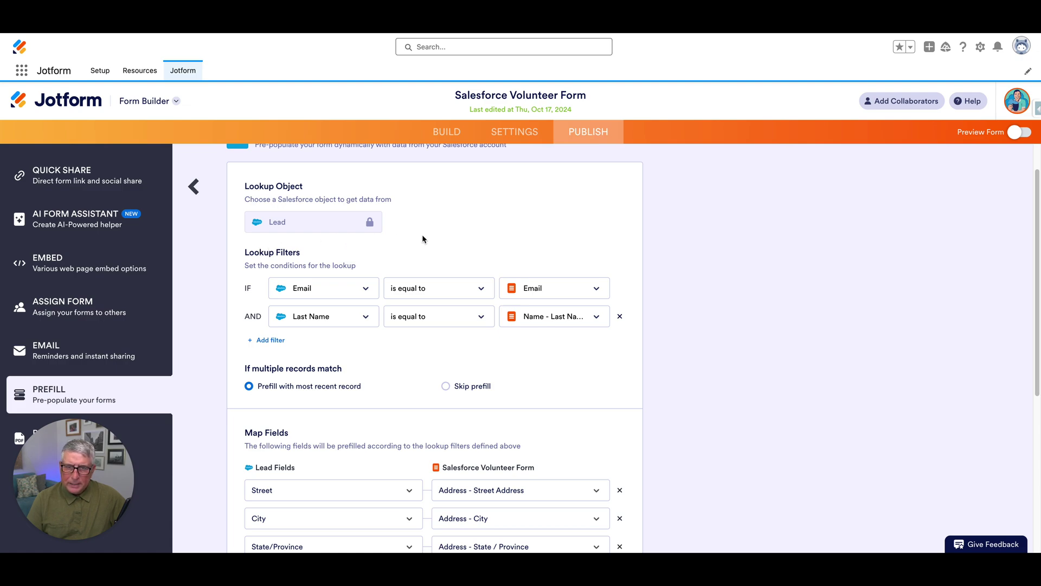
scroll(575, 228, down, 3)
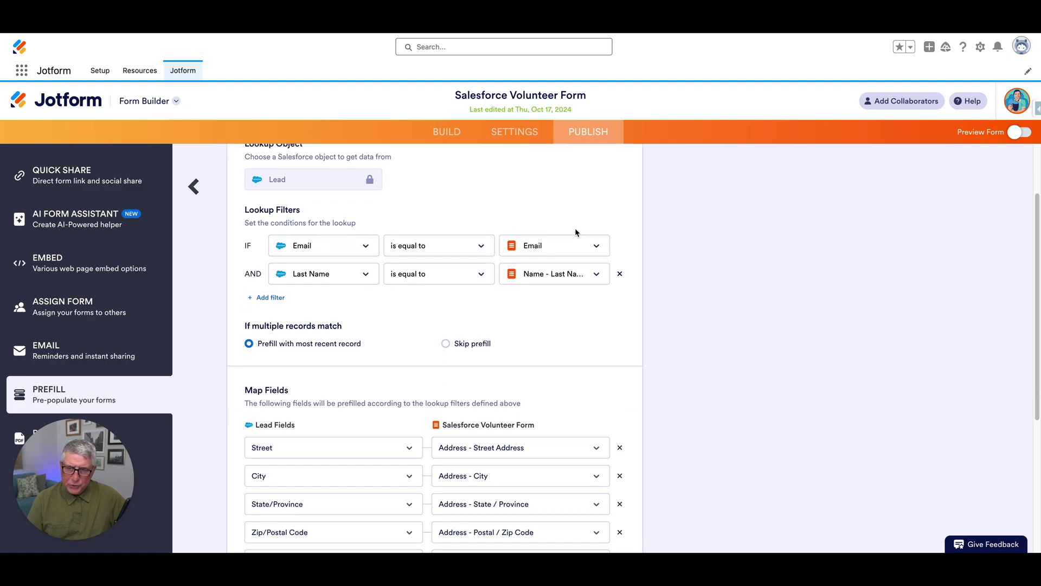
scroll(625, 297, down, 2)
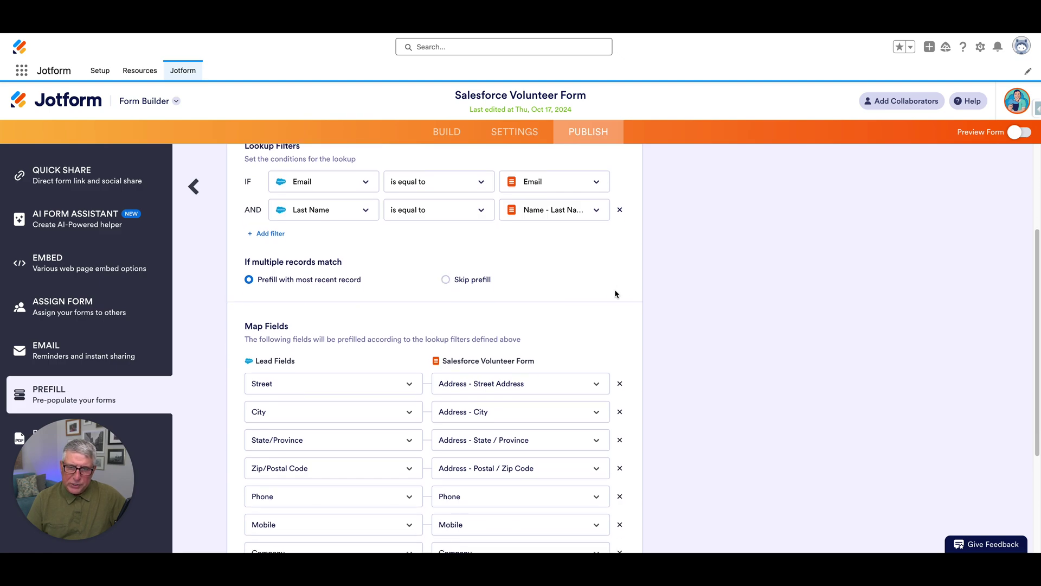
scroll(627, 289, down, 2)
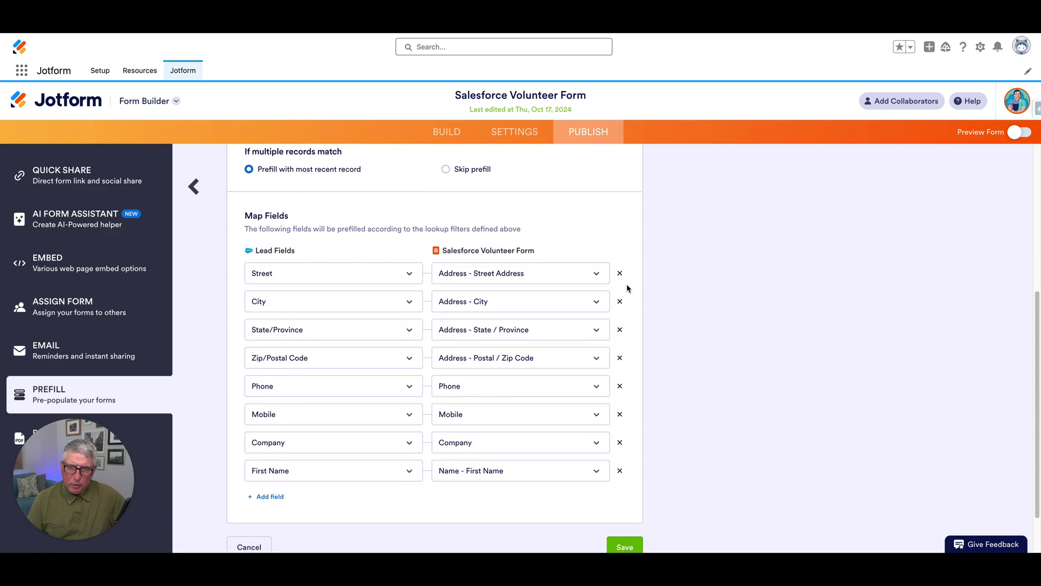
scroll(626, 284, down, 1)
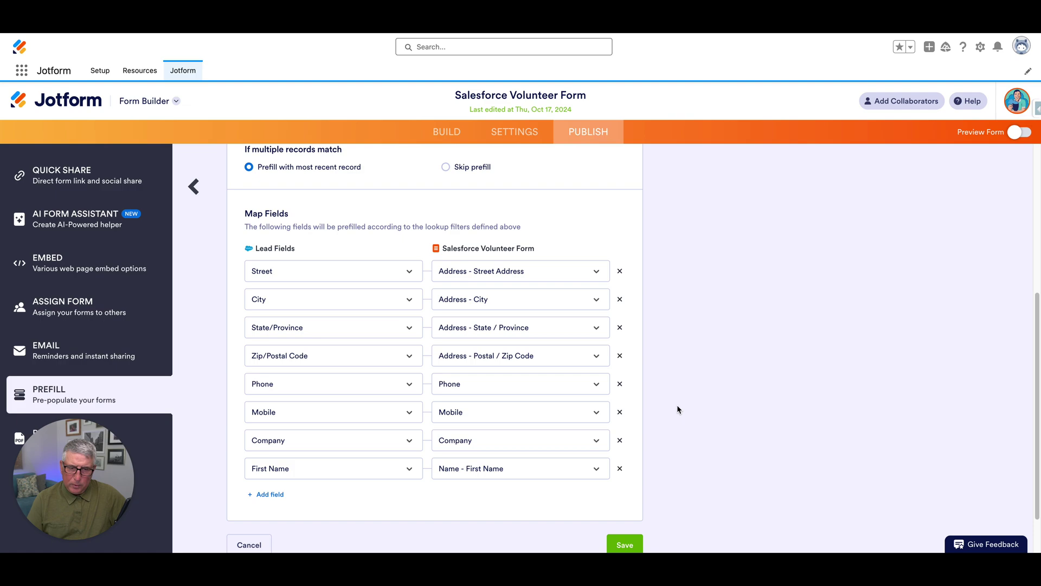
scroll(665, 308, up, 4)
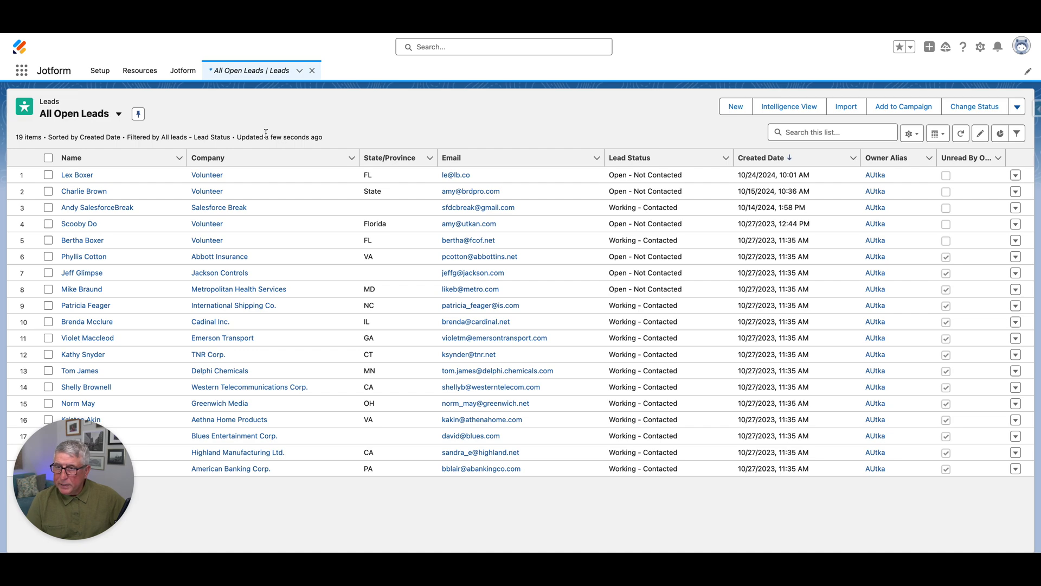
Open a volunteer lead's record from All Open Leads and copy its email address
click(79, 241)
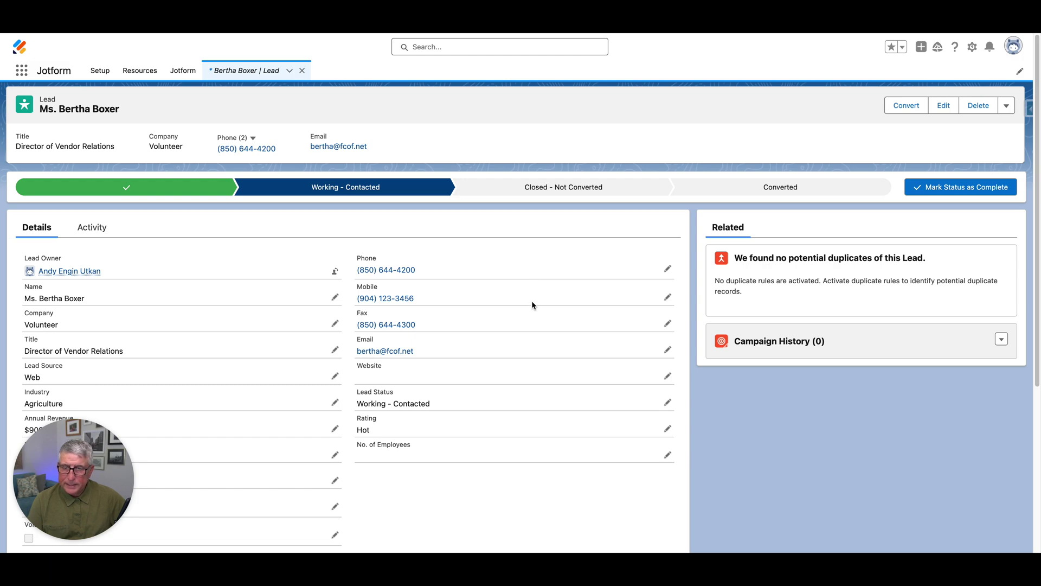
right_click(394, 352)
click(449, 403)
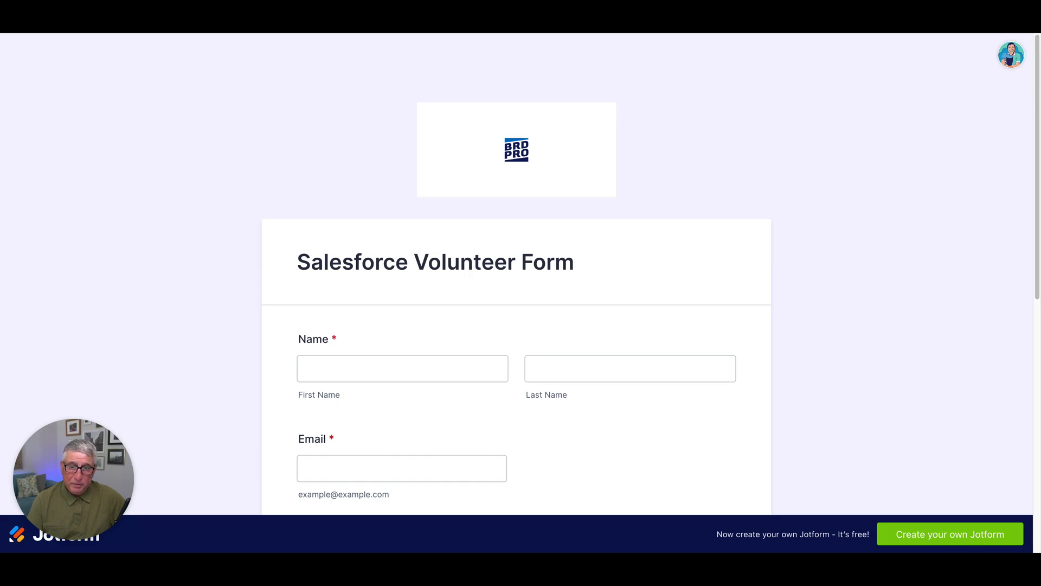
Fill in the volunteer's first name, last name and email address on the form
click(378, 369)
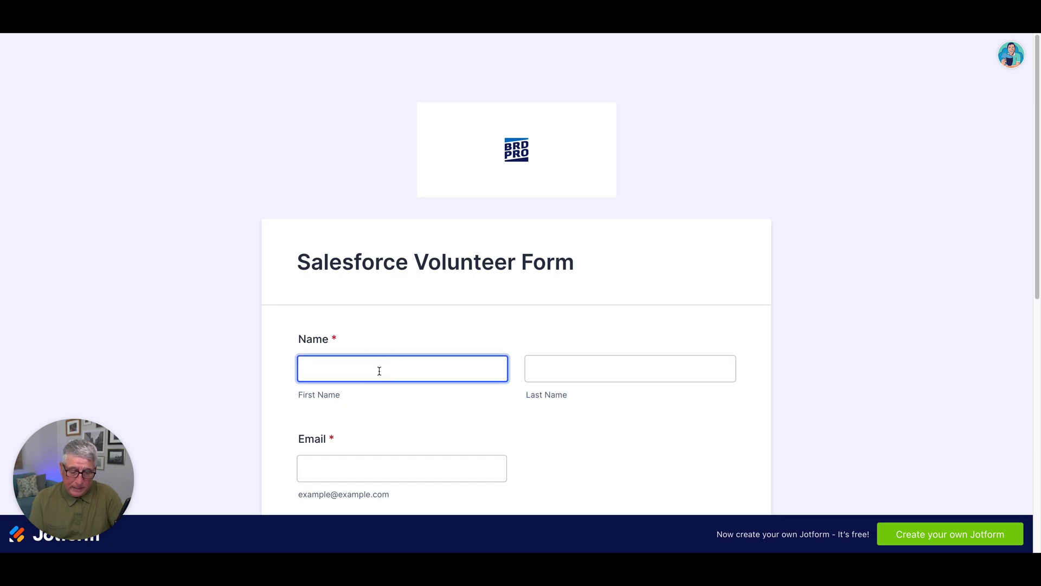
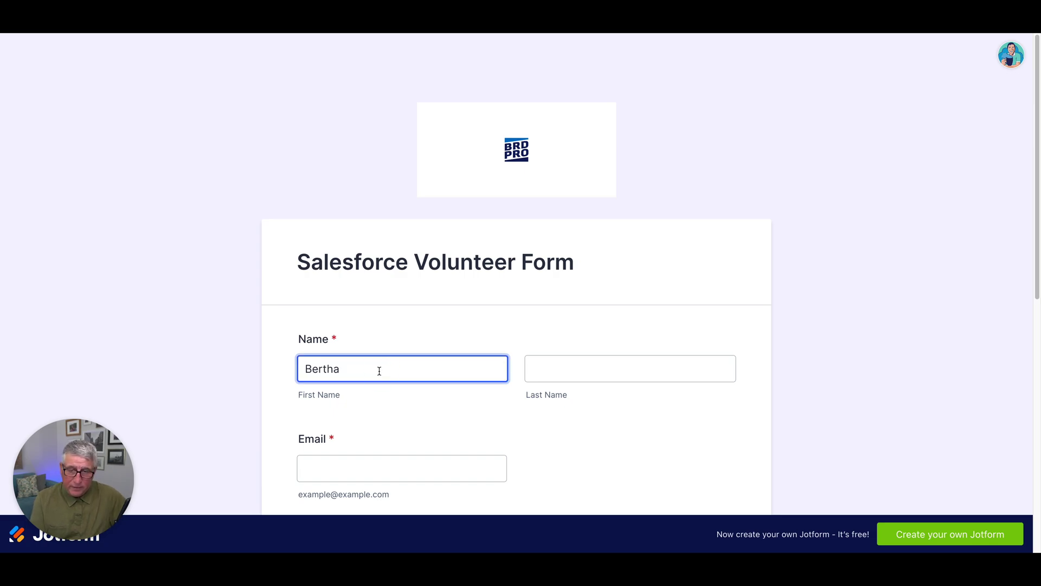
scroll(542, 282, down, 1)
click(599, 311)
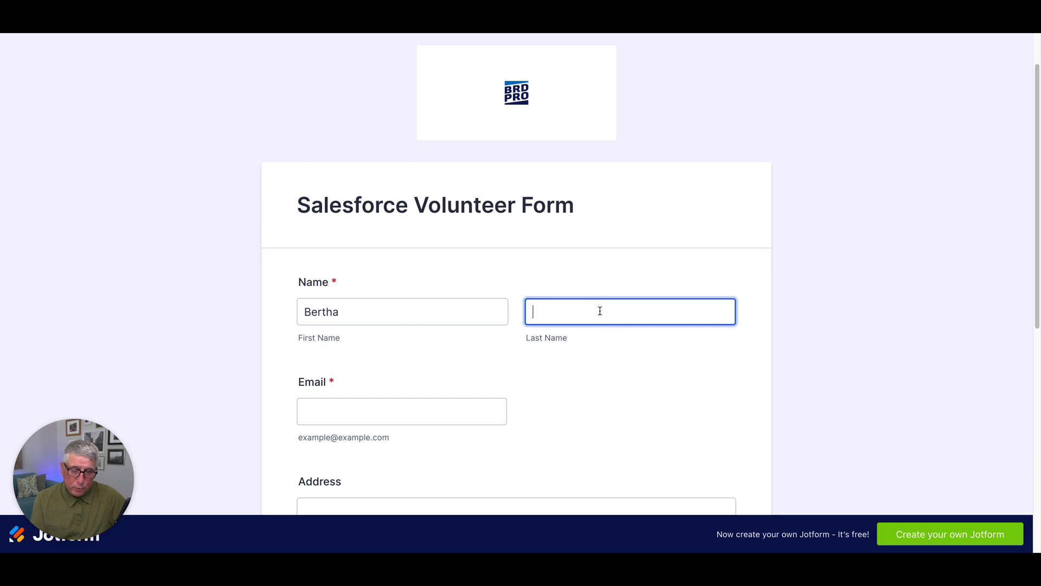
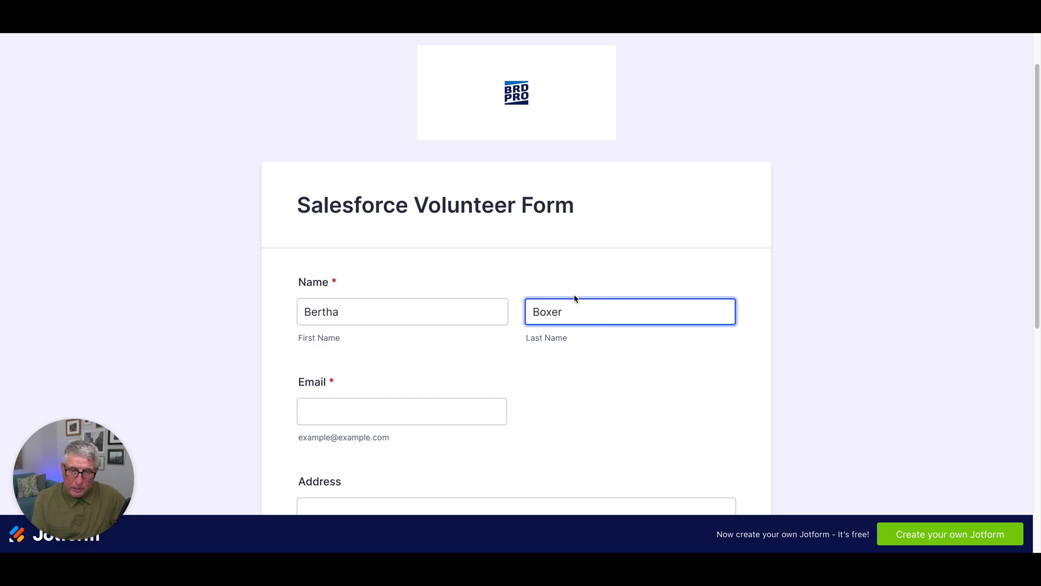
scroll(573, 282, down, 1)
click(421, 385)
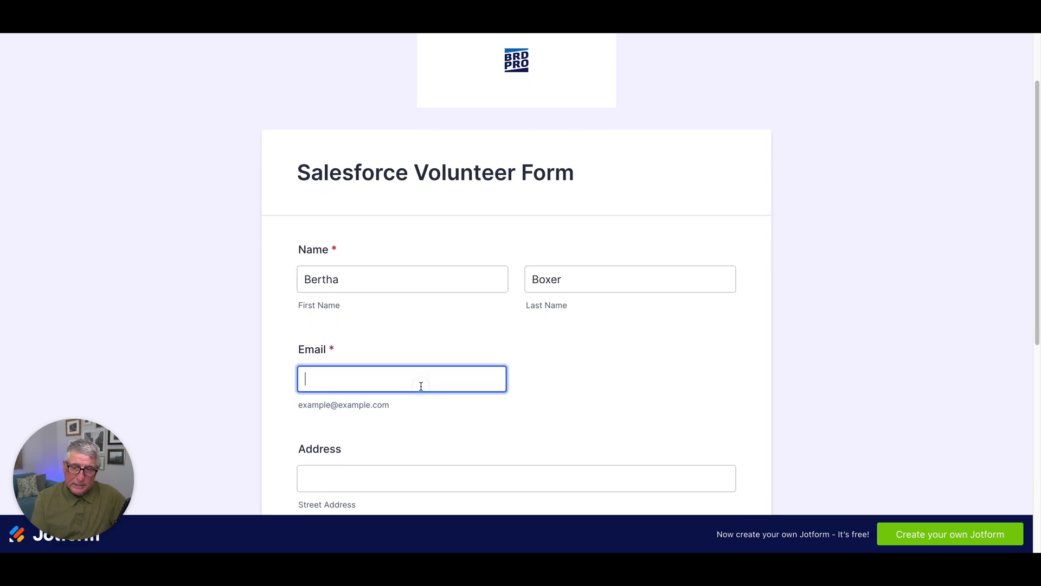
Replace the zip code's last digits and the mobile number, then submit the form
scroll(584, 350, down, 3)
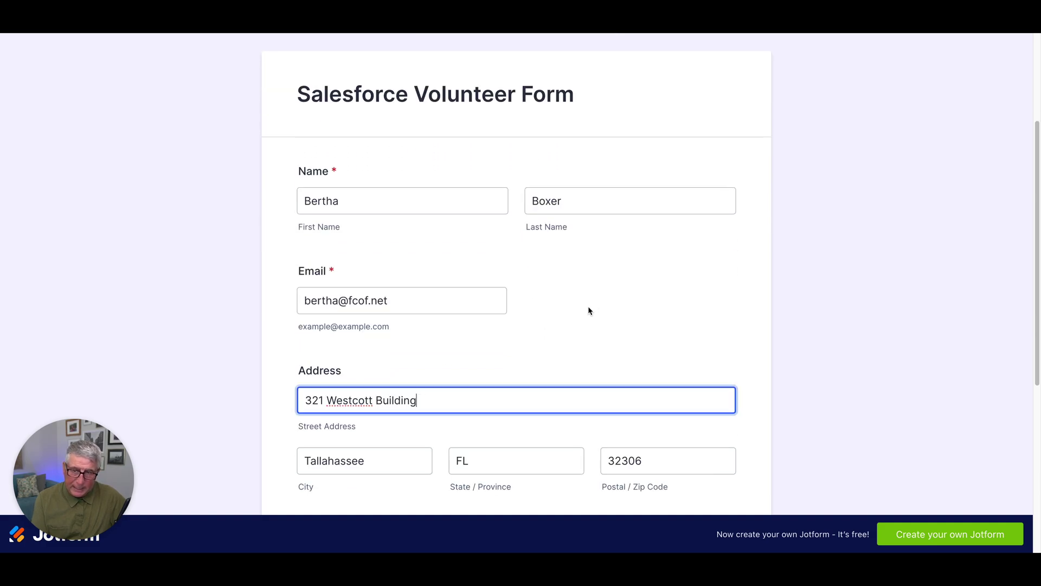
scroll(597, 286, down, 3)
scroll(672, 253, down, 1)
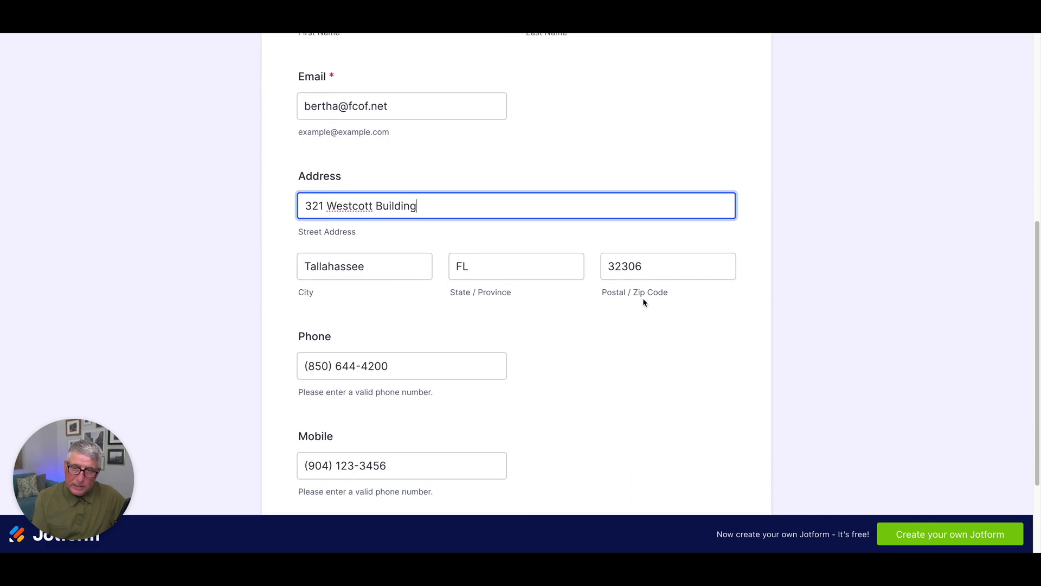
scroll(637, 299, down, 1)
scroll(637, 302, down, 1)
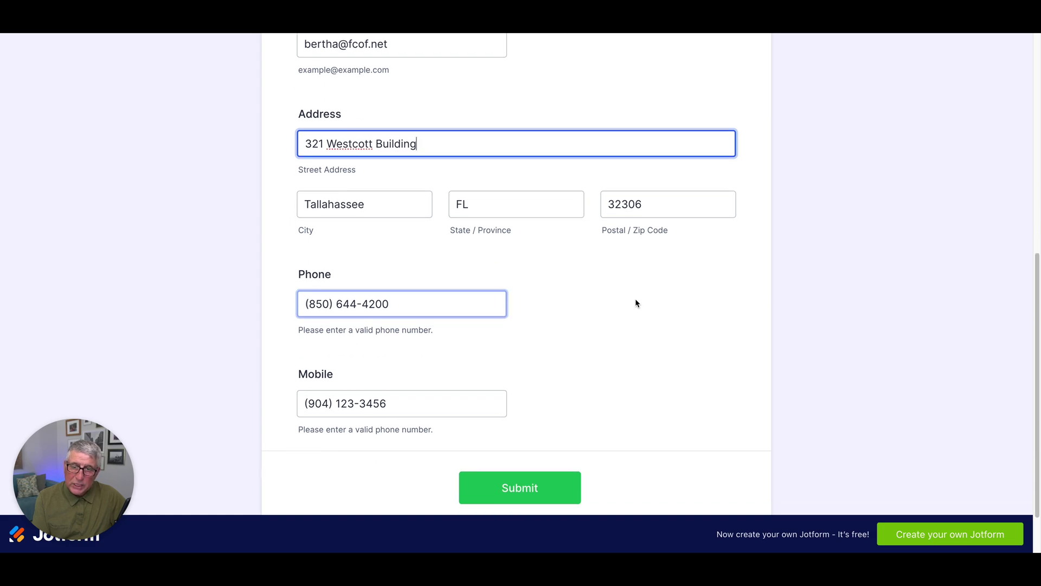
scroll(632, 302, down, 1)
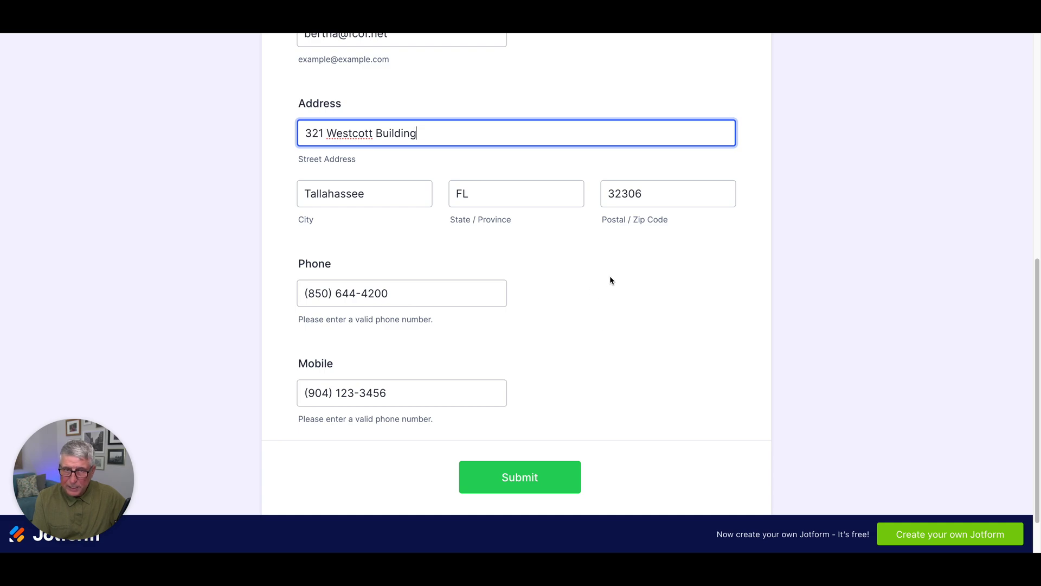
drag(625, 193, 651, 193)
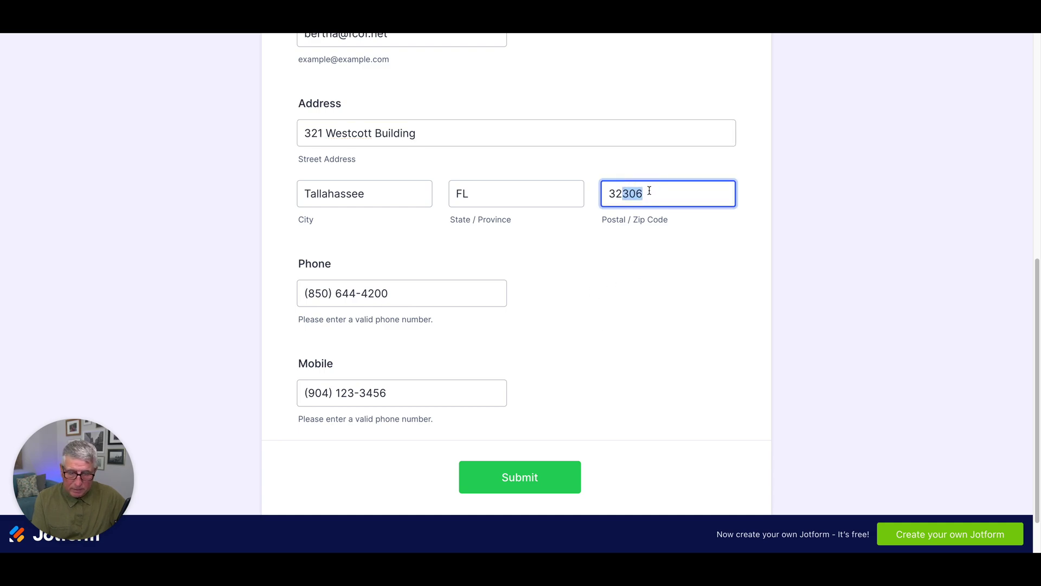
text(333)
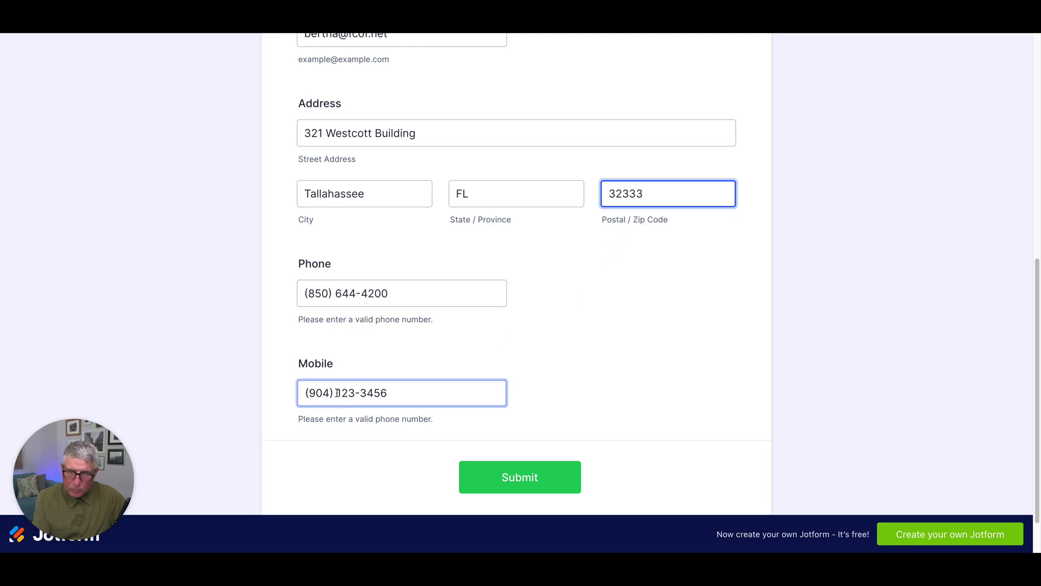
drag(335, 392, 404, 390)
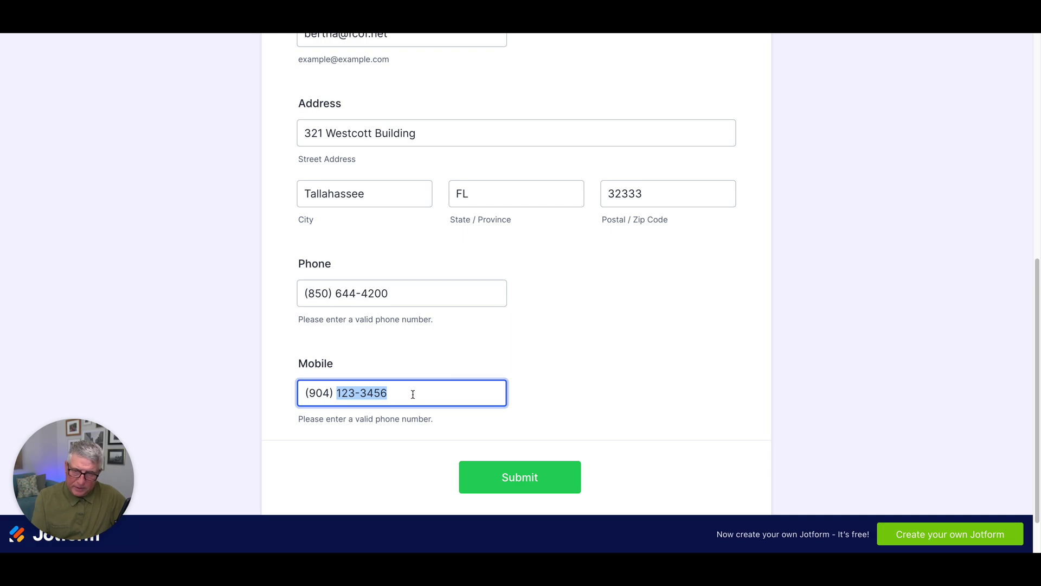
text(333-333)
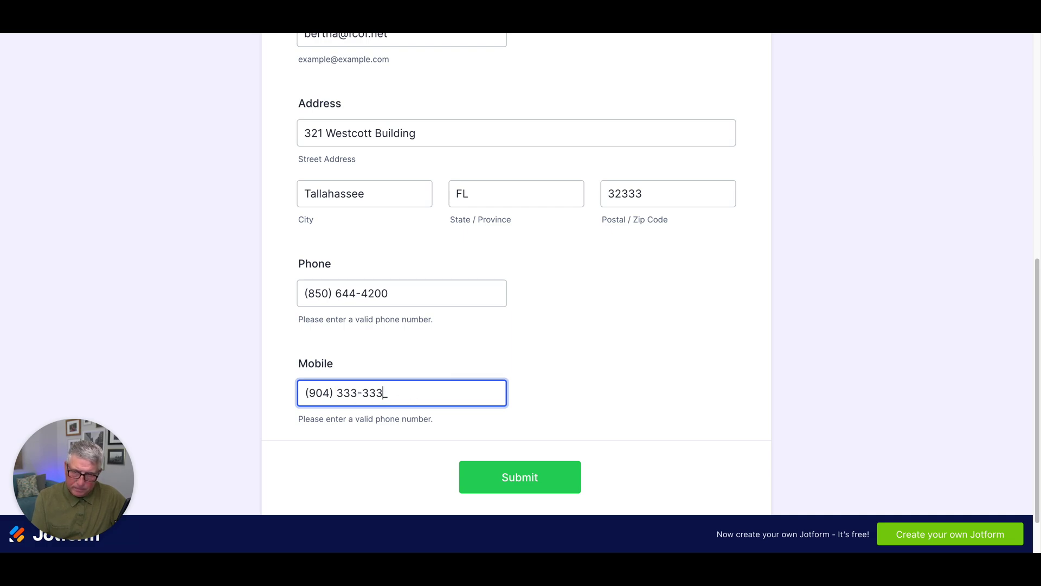
text(3)
click(514, 327)
click(518, 482)
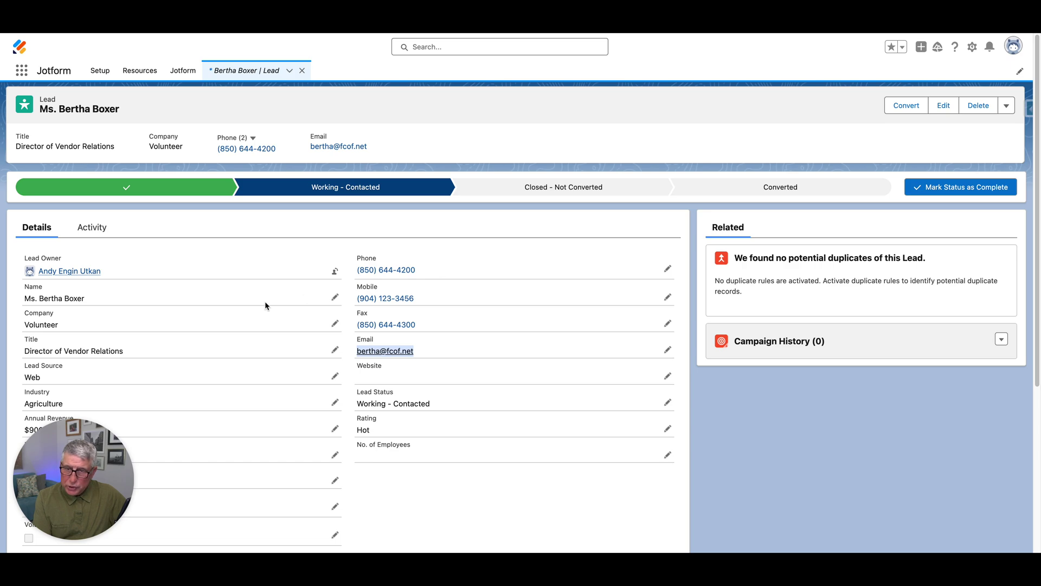
Reload the Lead record and check that its Mobile and Address values updated
scroll(246, 302, down, 5)
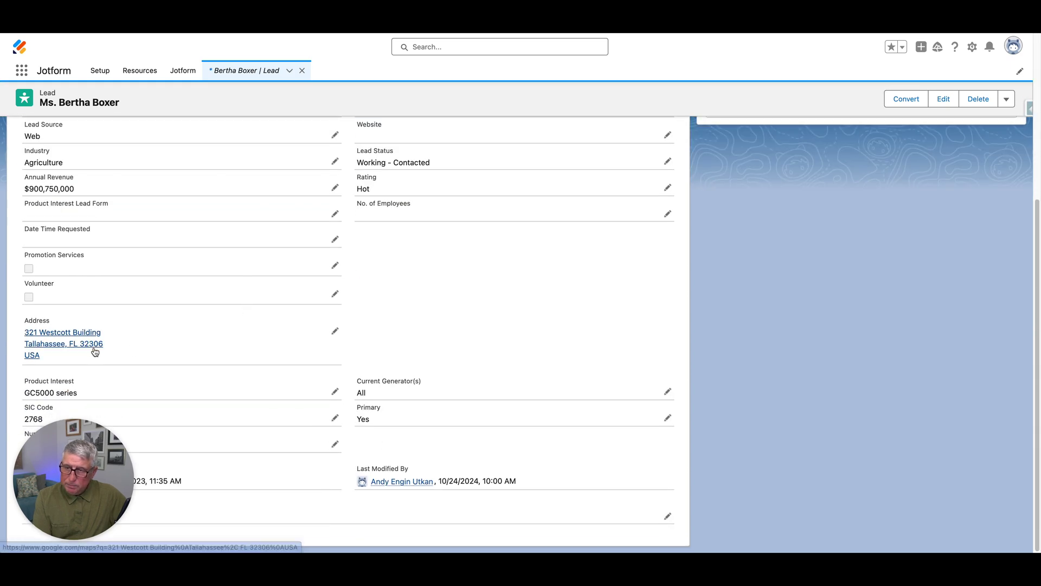
scroll(190, 270, up, 5)
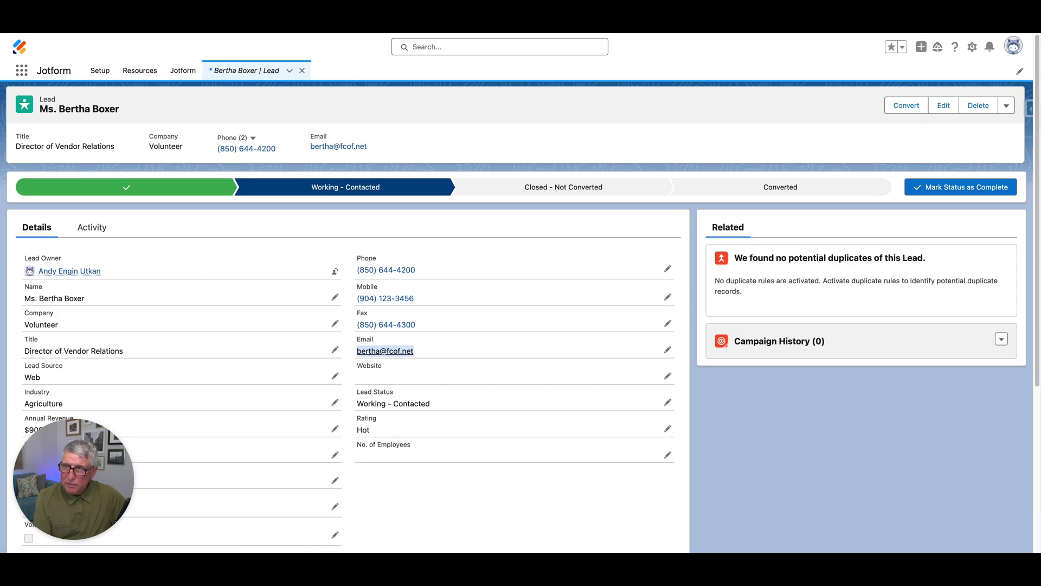
key(super+r)
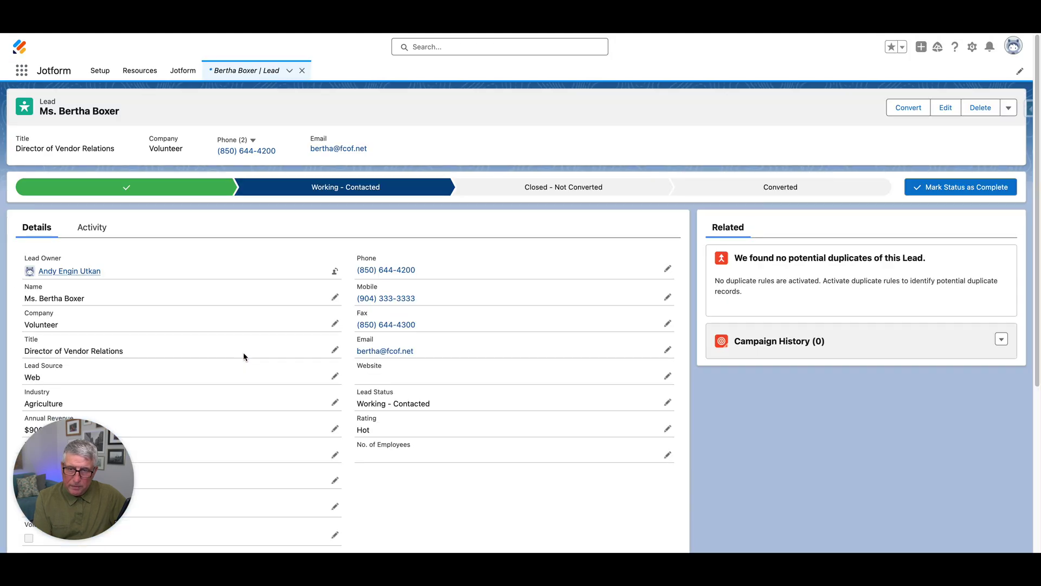
scroll(295, 323, down, 5)
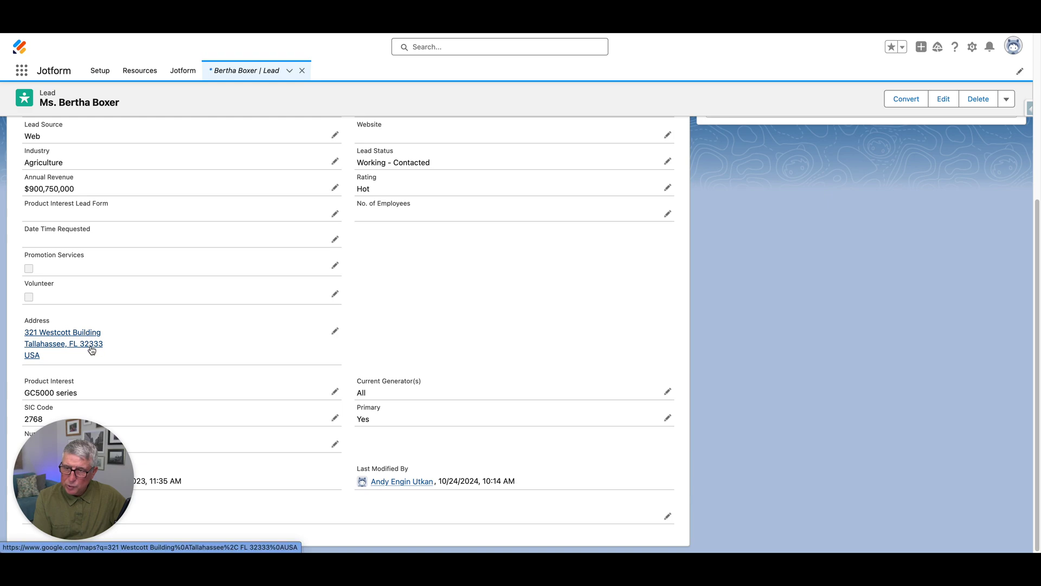
scroll(150, 354, up, 5)
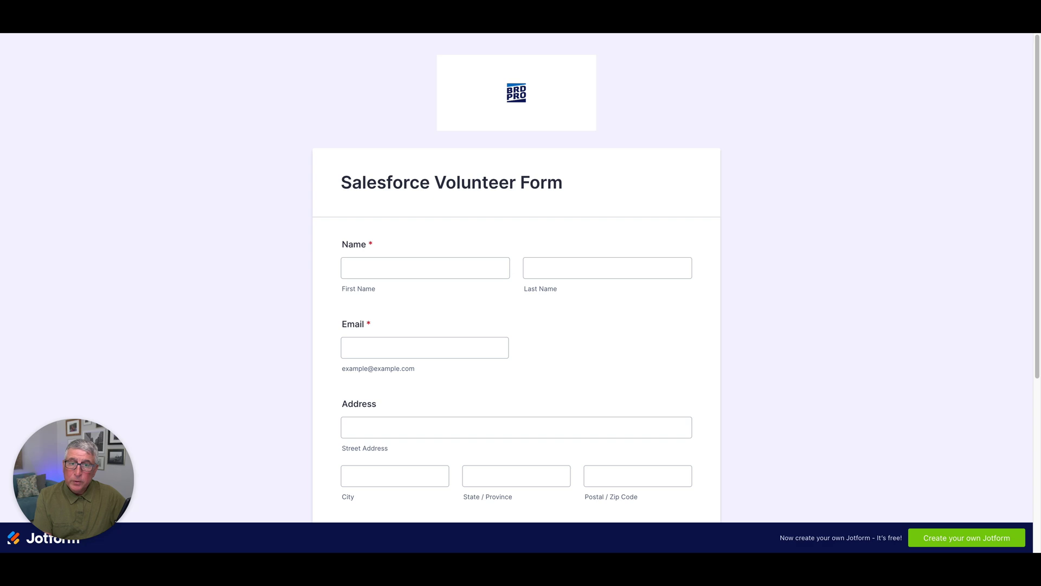
Enter a new volunteer's first name, last name and email address on the blank form
scroll(724, 210, down, 2)
click(413, 225)
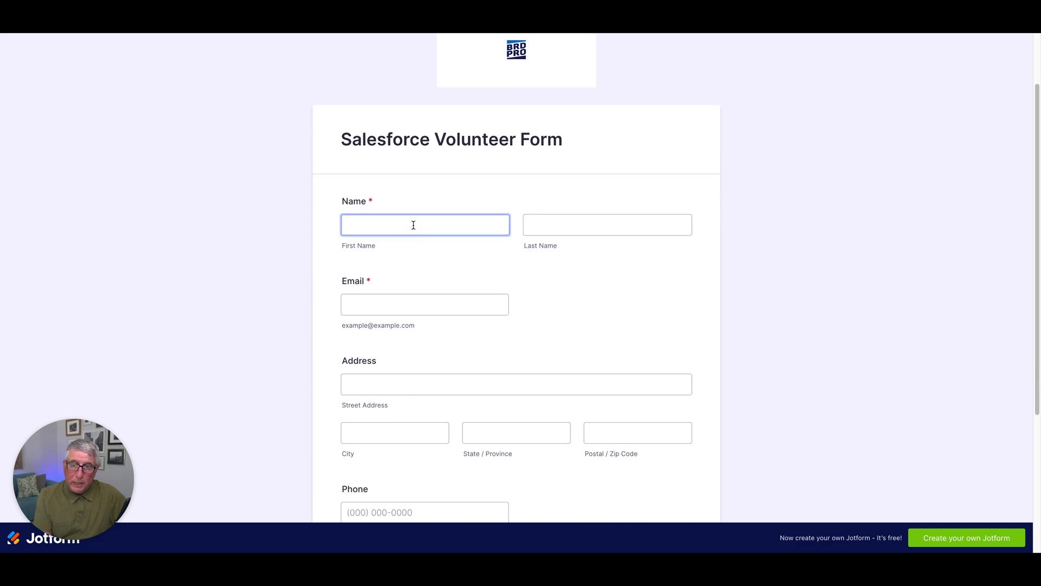
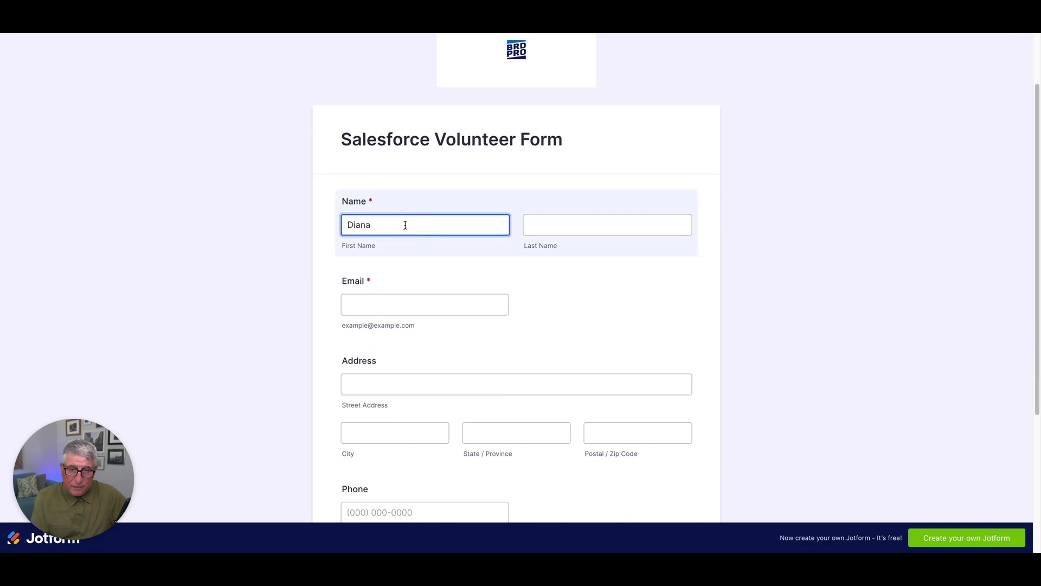
click(533, 229)
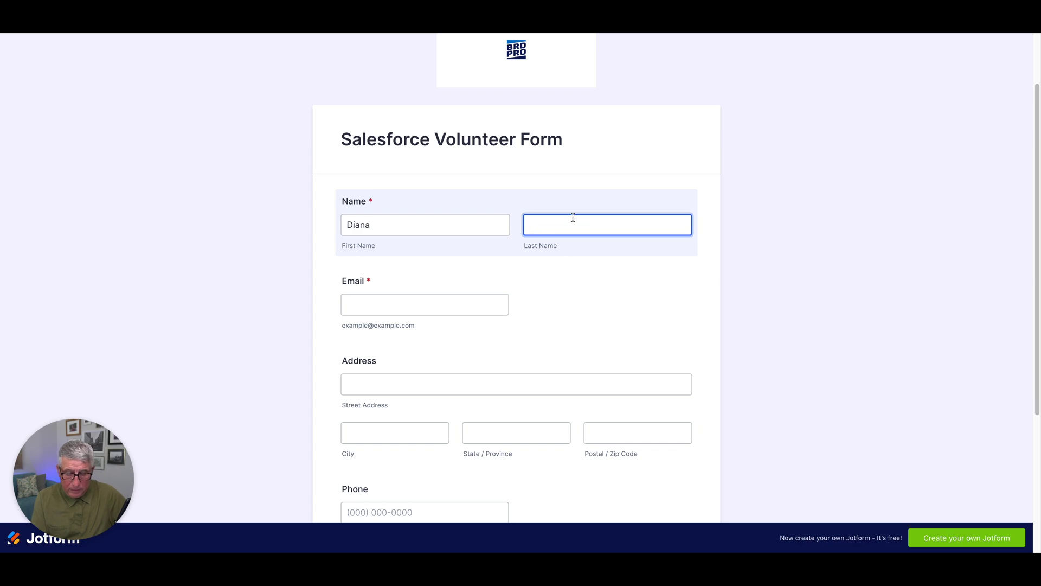
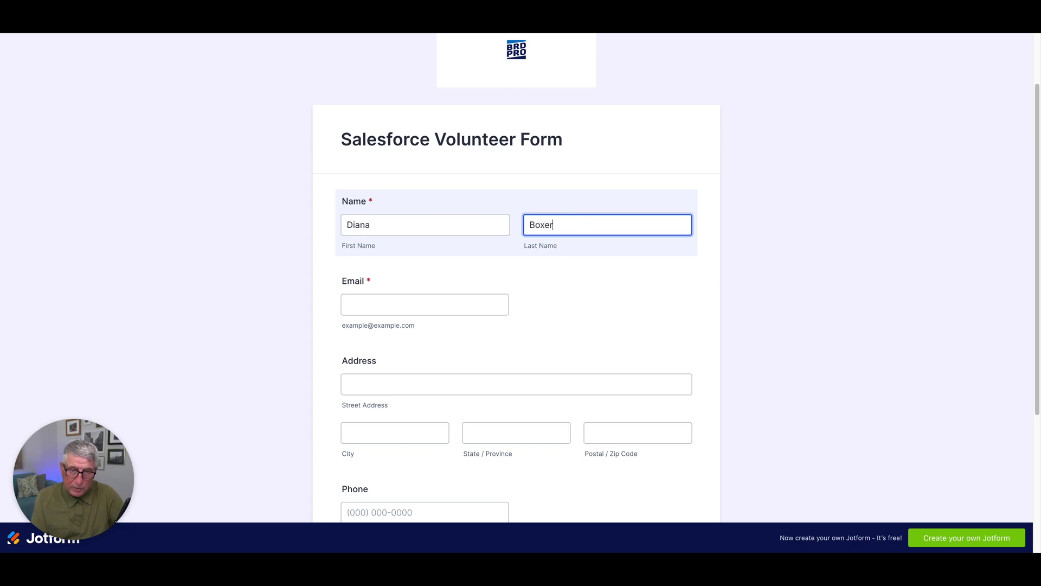
key(Tab)
click(460, 308)
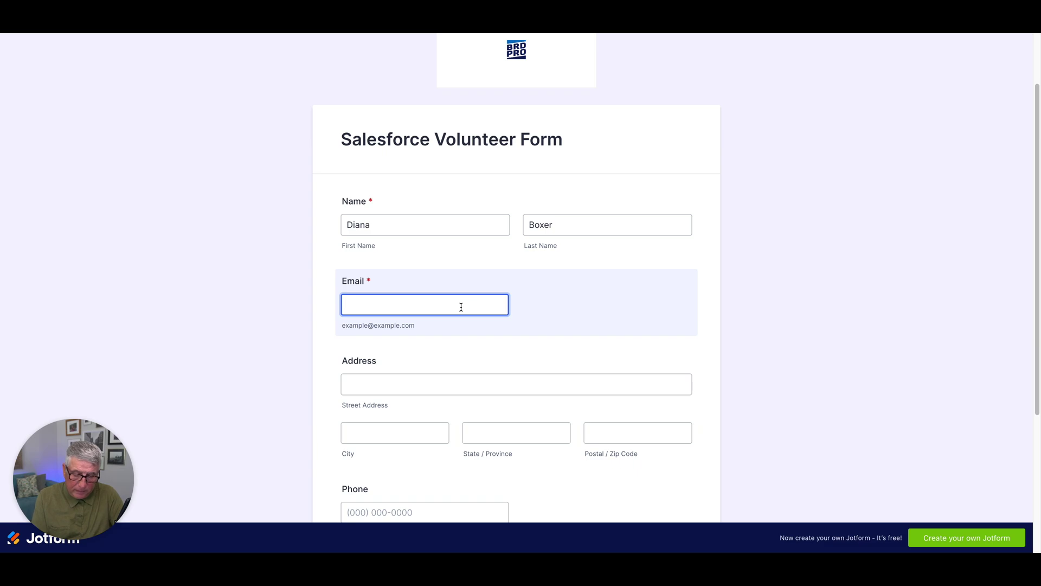
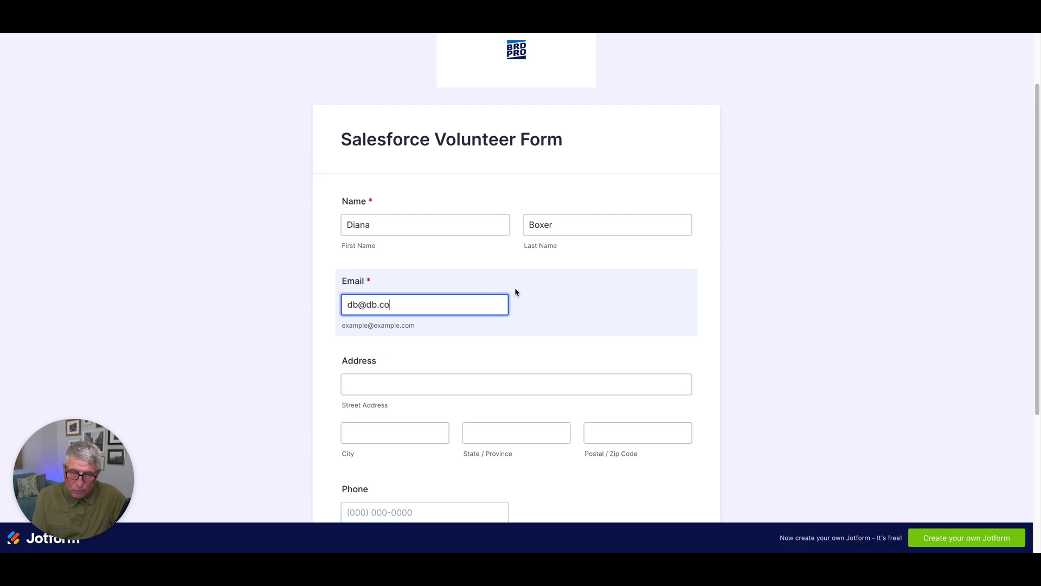
Fill in the volunteer's street address, city, state and postal code
scroll(488, 293, down, 2)
click(485, 300)
text(Stone)
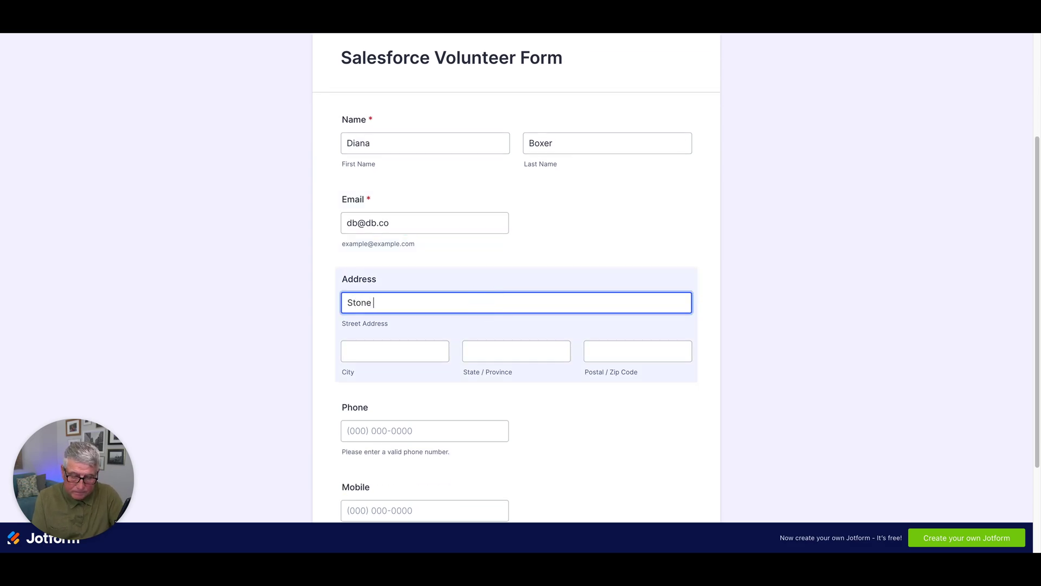
text( Edge Ave)
click(416, 354)
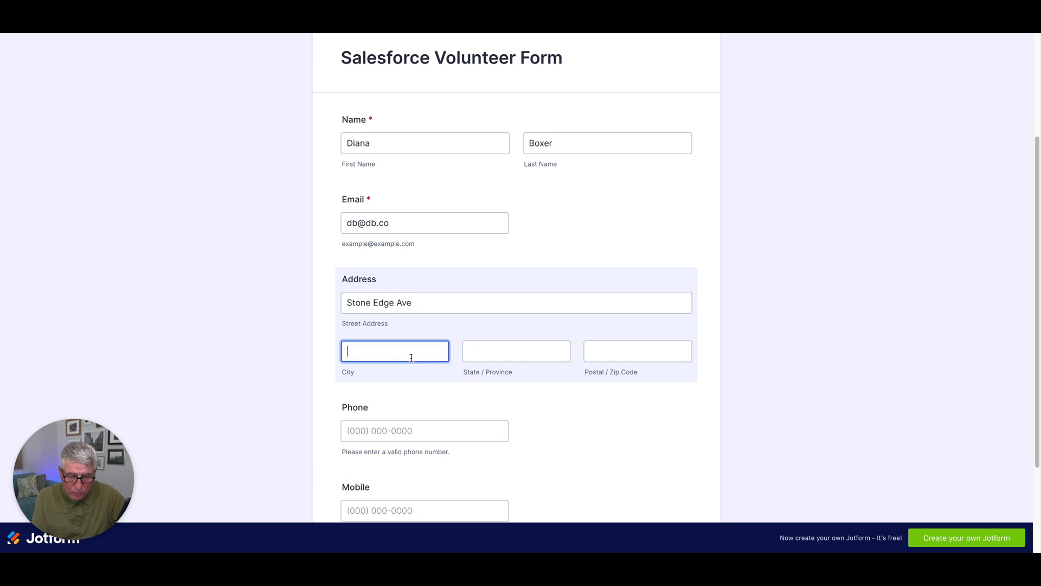
text(K)
key(BackSpace)
text(Jax)
click(488, 355)
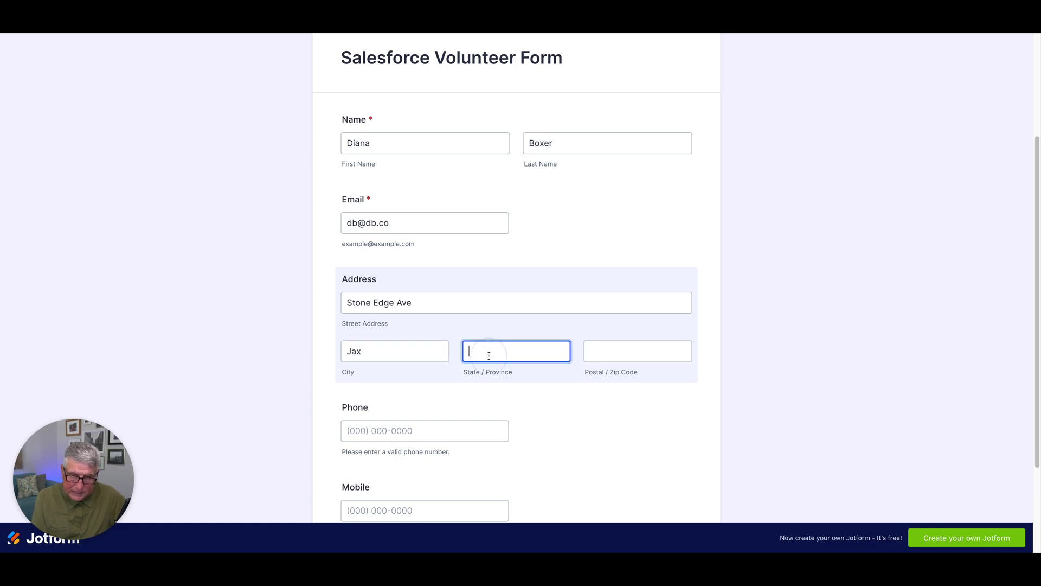
text(FL)
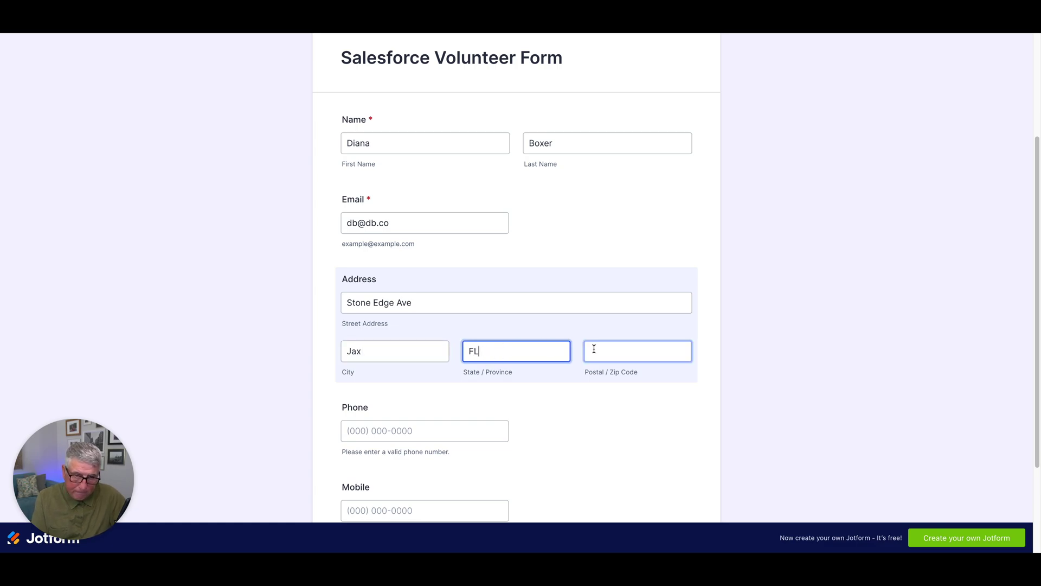
click(594, 350)
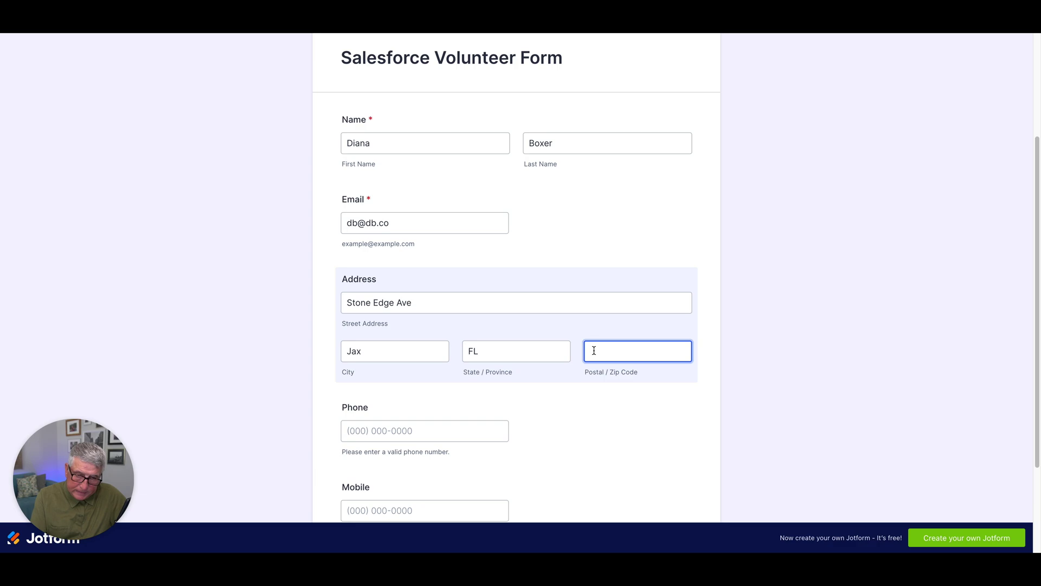
text(32212)
Enter the volunteer's phone and mobile numbers and submit the form
scroll(574, 395, down, 2)
click(404, 300)
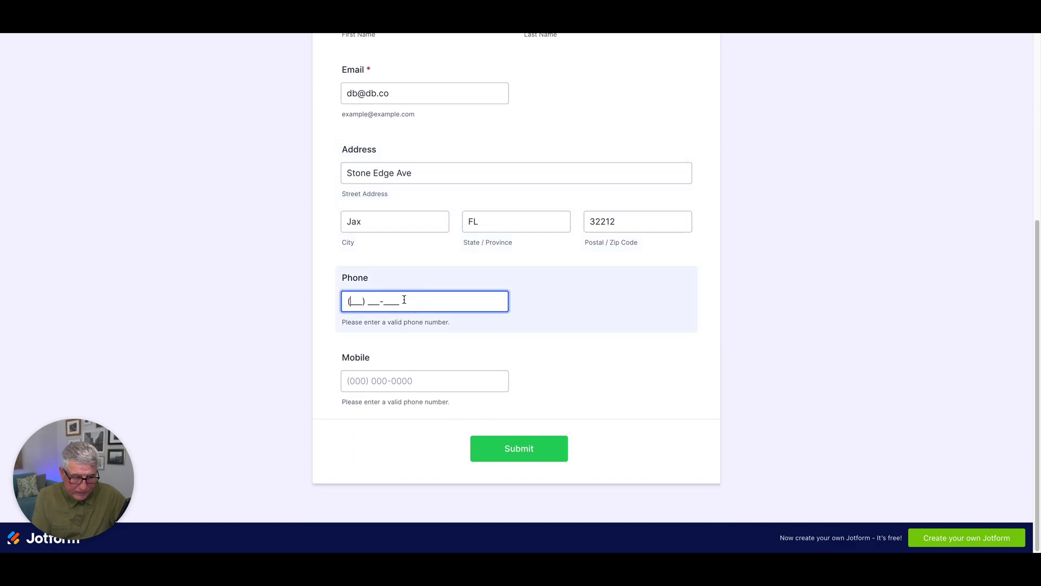
text(904) )
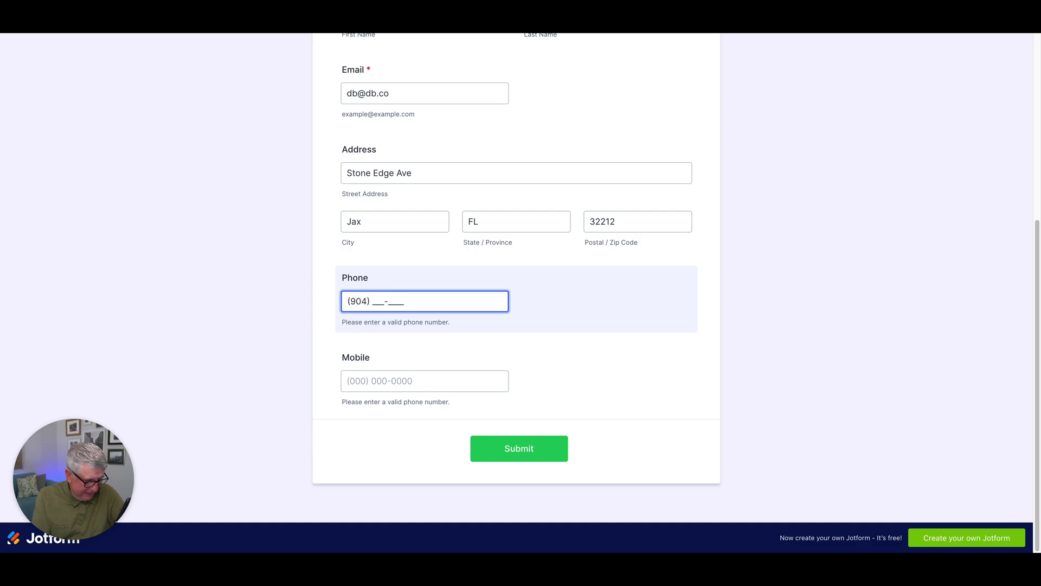
text(888-8888)
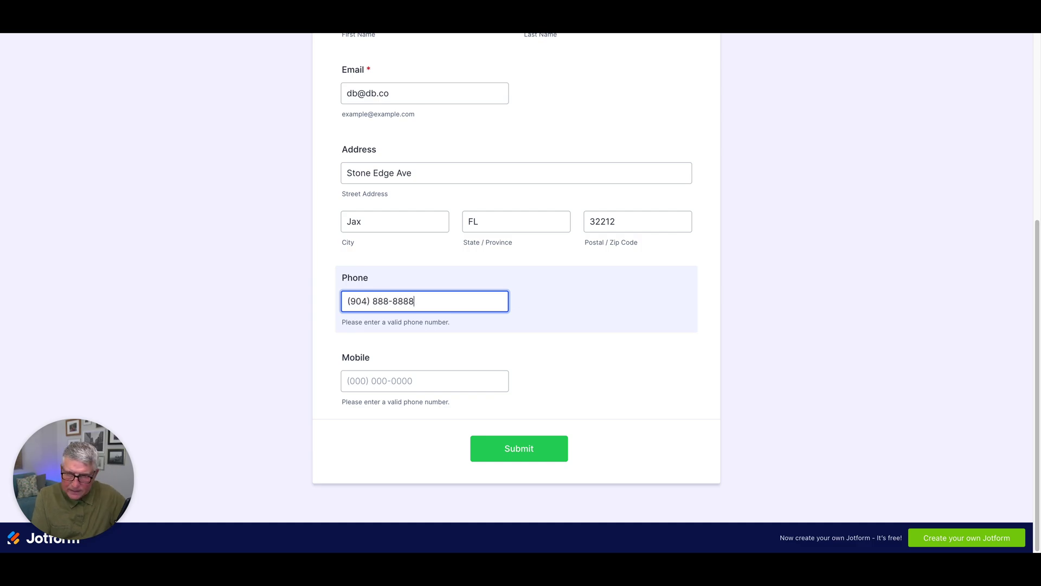
key(Tab)
text(90)
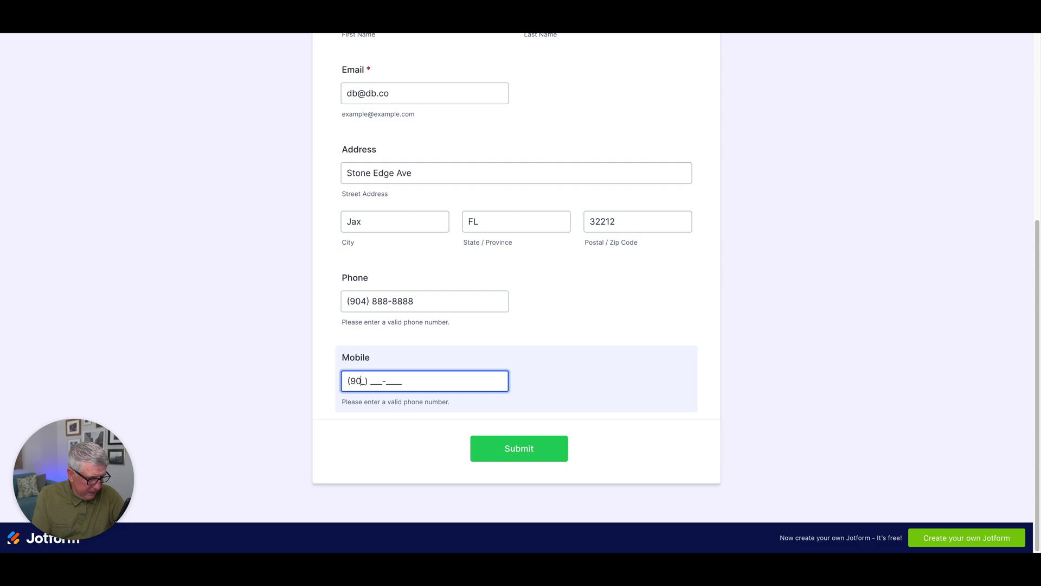
text(4) 777-7777)
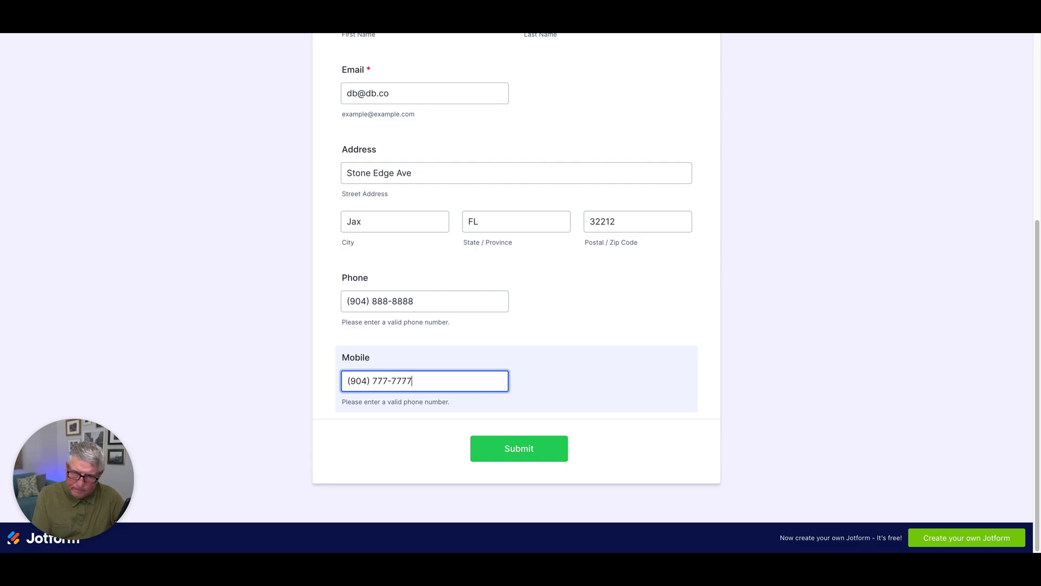
click(553, 462)
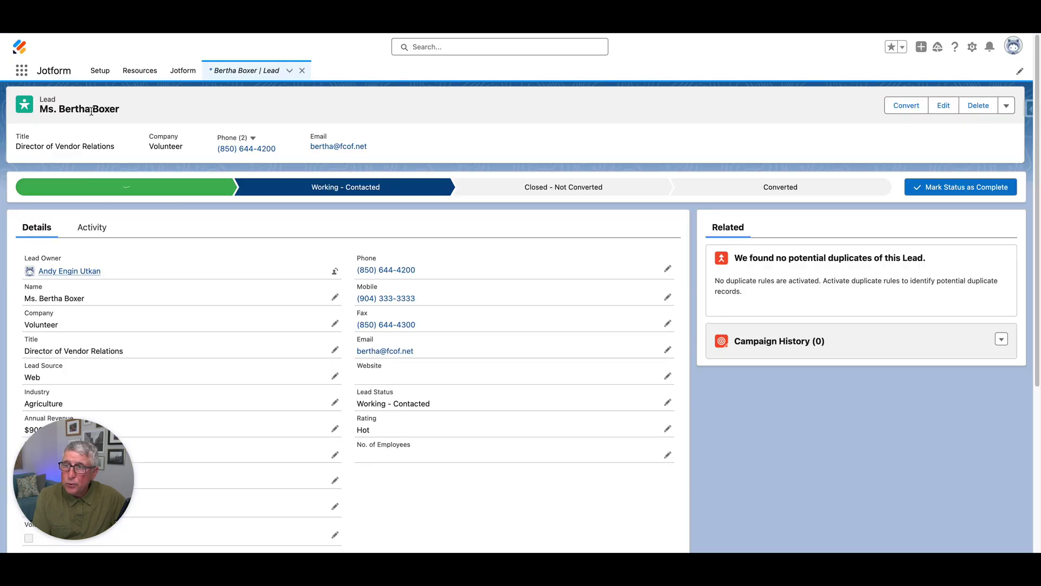
Open the newest lead from All Open Leads to confirm its phone, mobile and email arrived
click(219, 76)
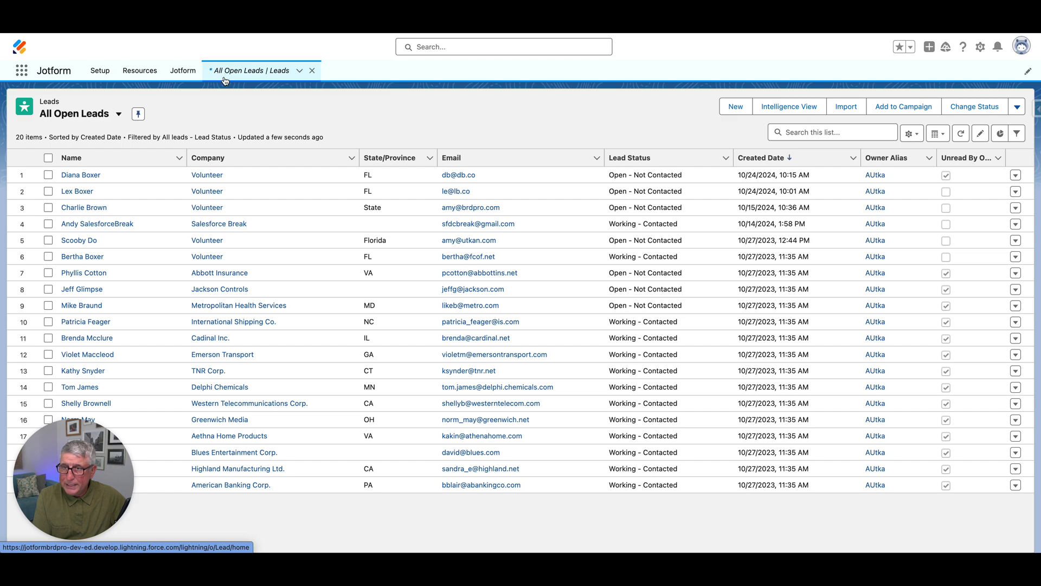
click(72, 178)
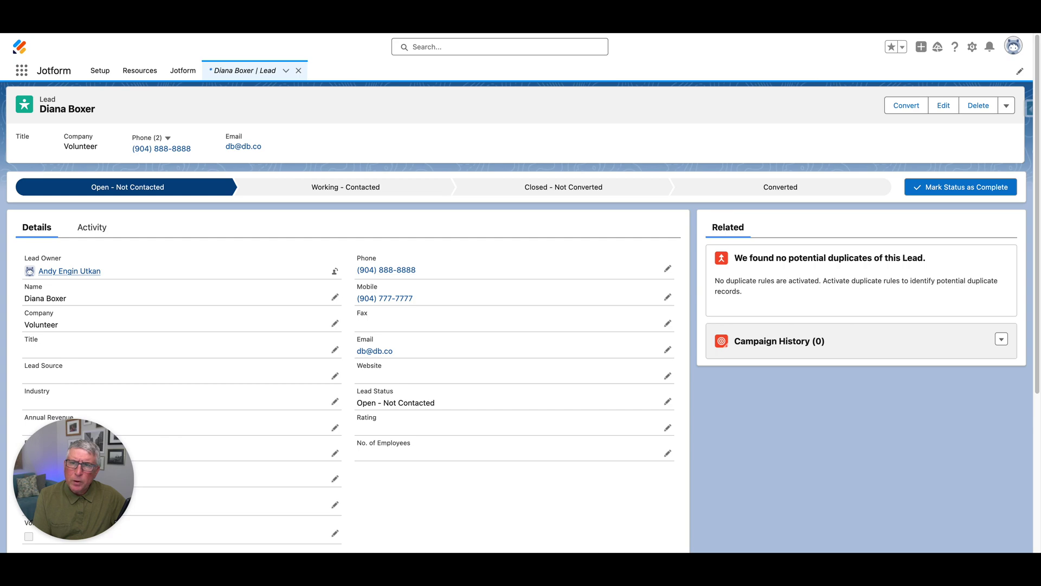
click(972, 47)
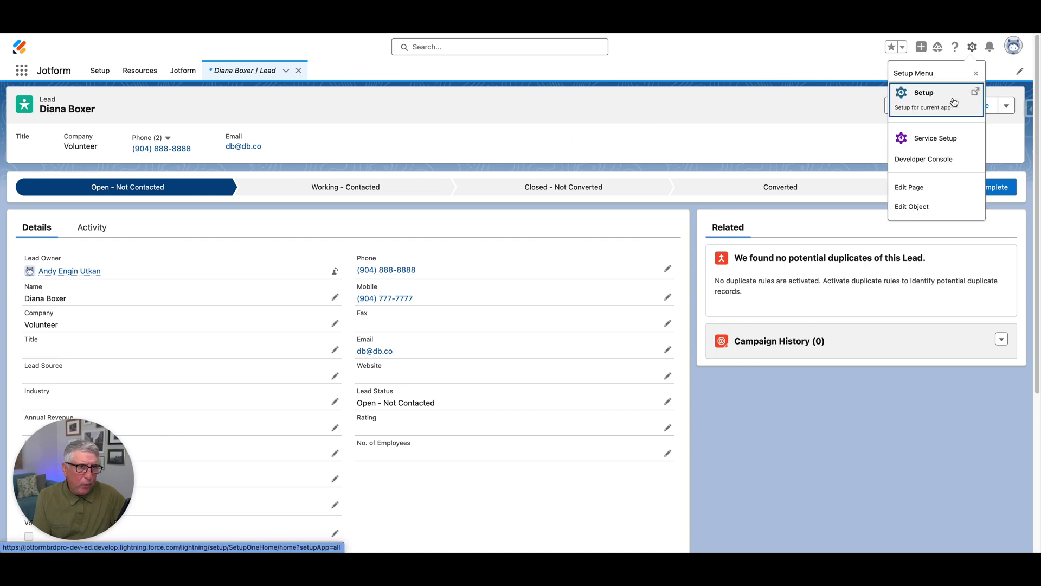
From Setup, search 'Flow' and open the 'Update Lead Info Form RT Flow - V2' record-triggered flow
click(924, 108)
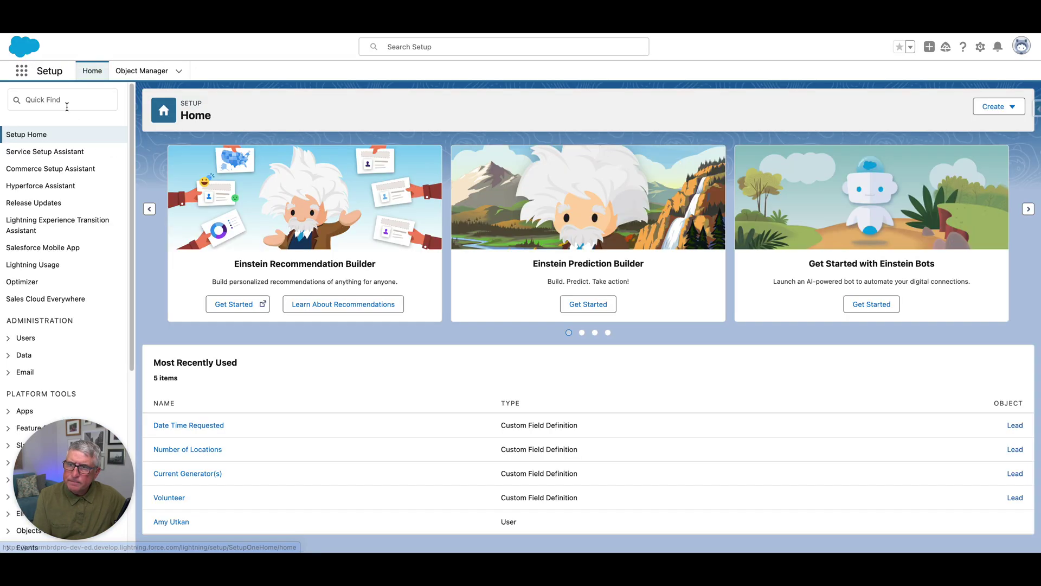
click(67, 107)
text(Flow)
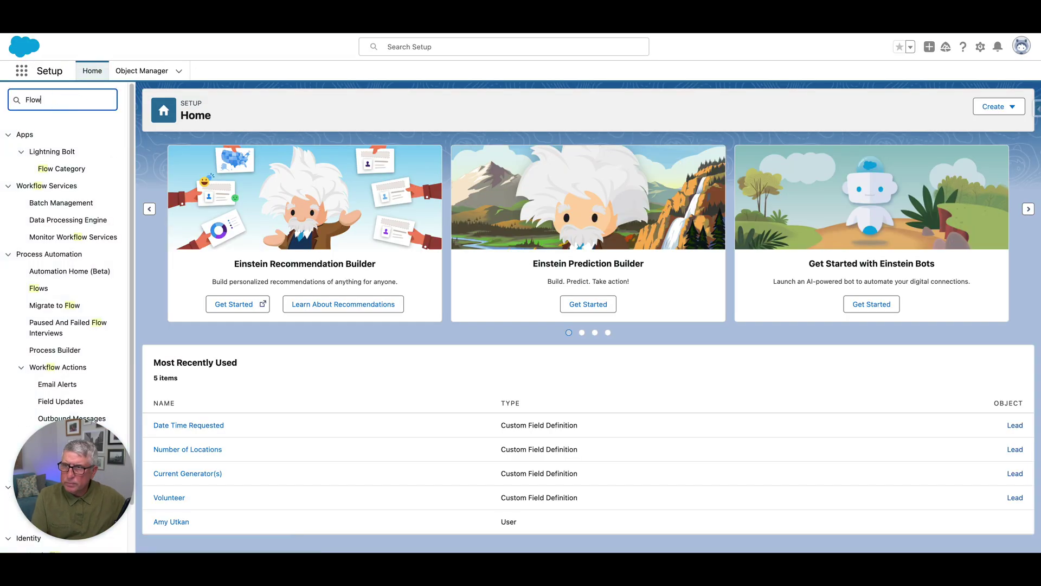
click(48, 290)
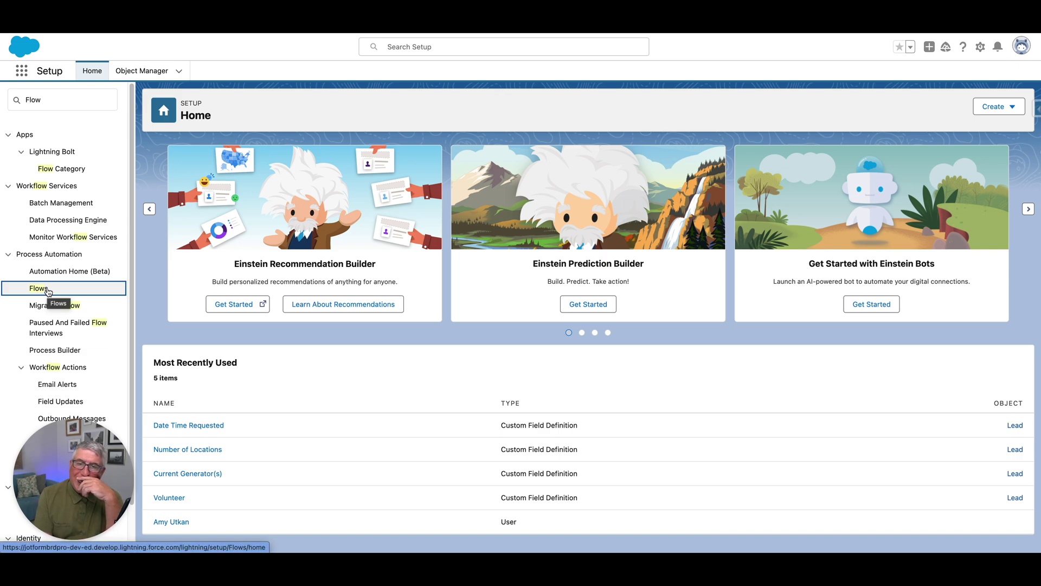
click(40, 290)
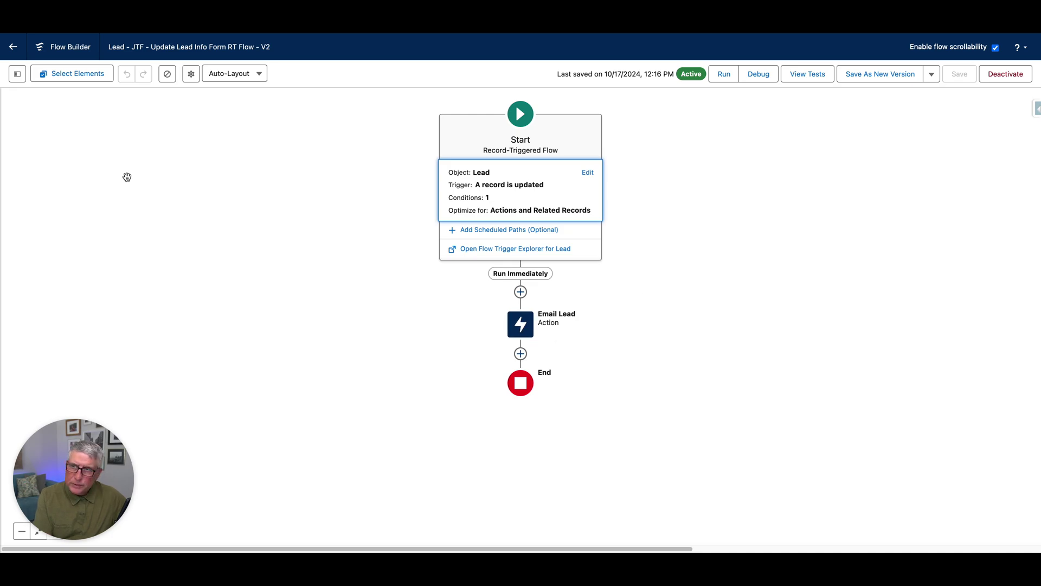
Open the EmailBody text template from the Toolbox and enlarge its Body box
click(17, 74)
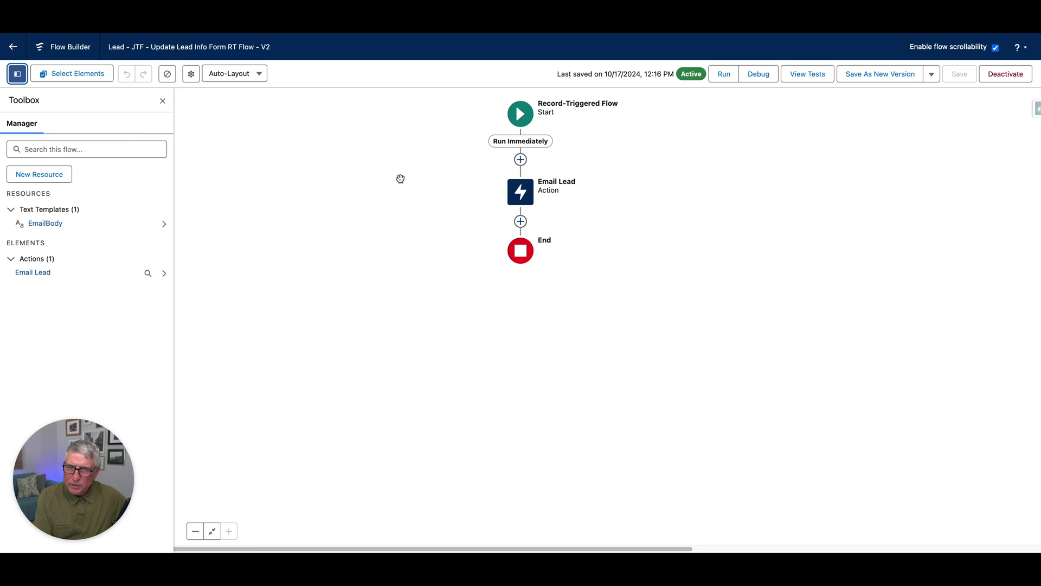
click(67, 223)
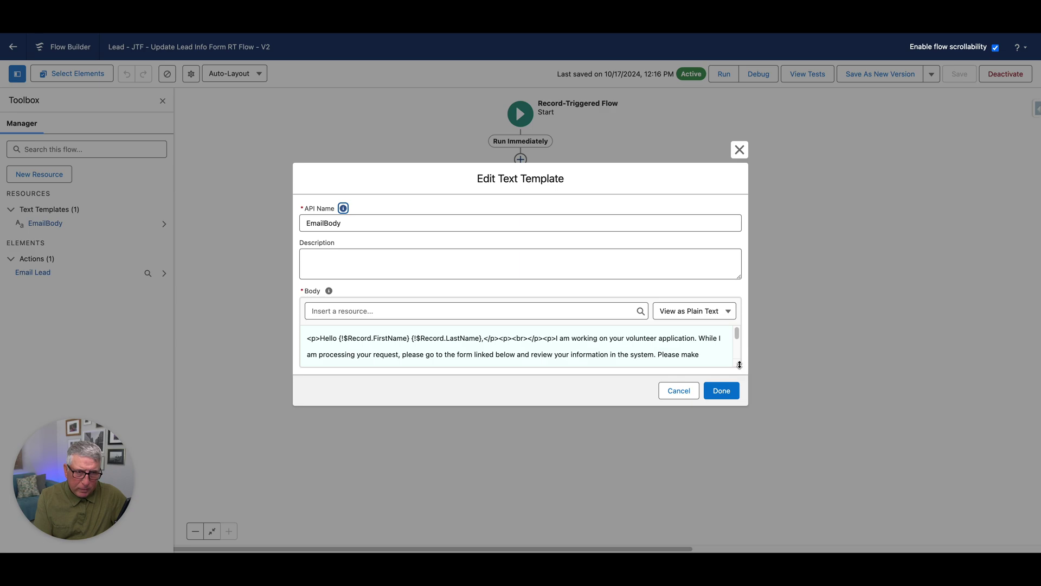
drag(738, 363, 743, 440)
View the EmailBody greeting and form link as Rich Text, then switch back to Plain Text
click(726, 233)
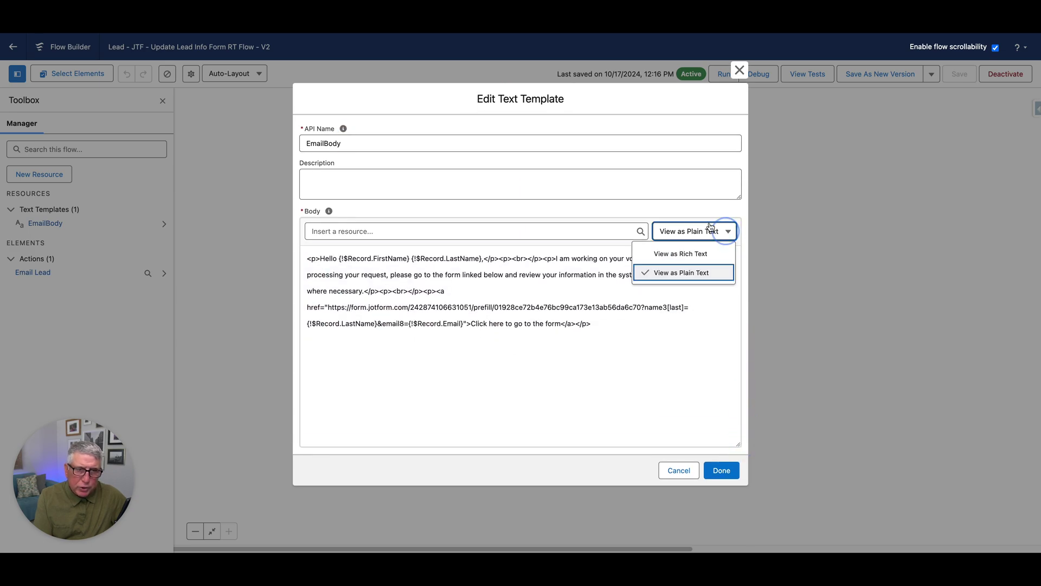
click(691, 254)
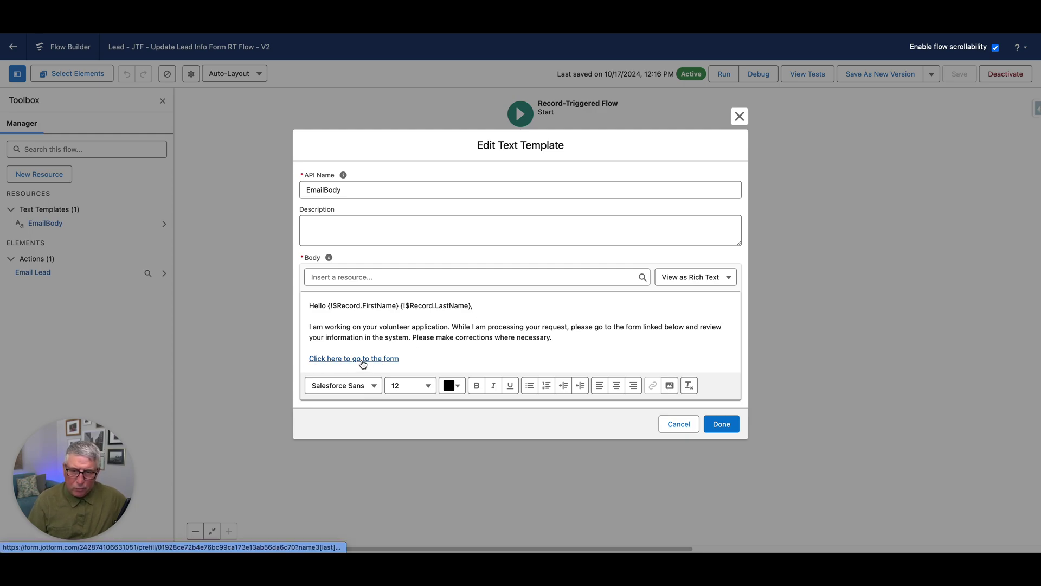
click(696, 277)
click(694, 317)
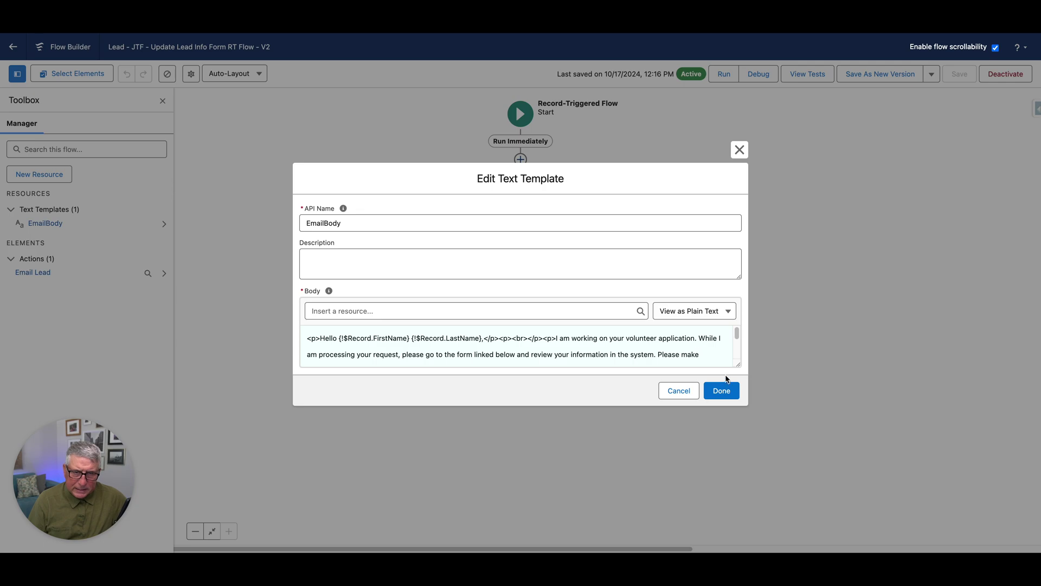
Highlight the form's prefill URL and its name3 last-name parameter, then cancel the template without saving
drag(738, 363, 738, 439)
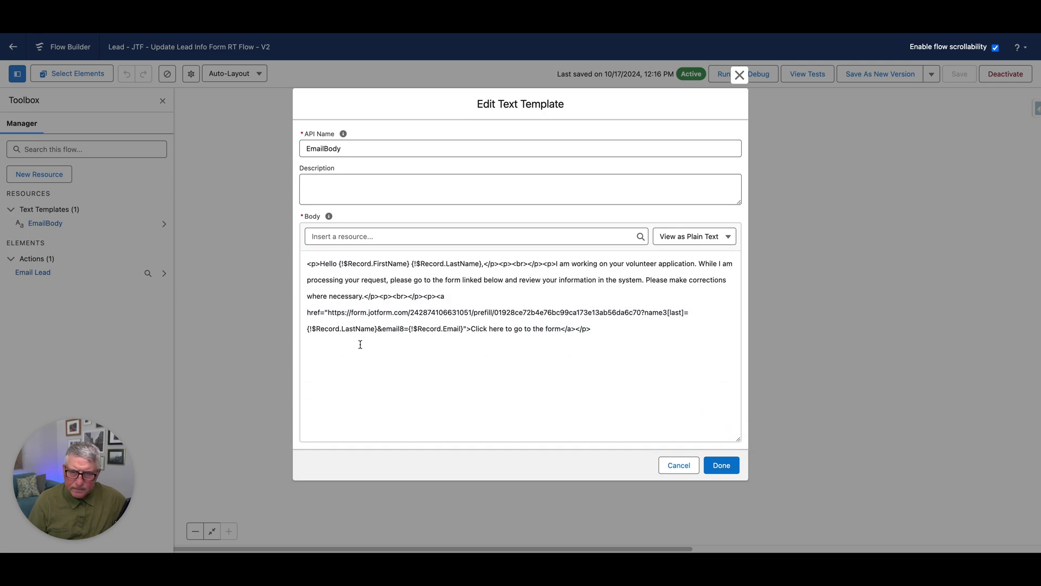
drag(328, 312, 642, 314)
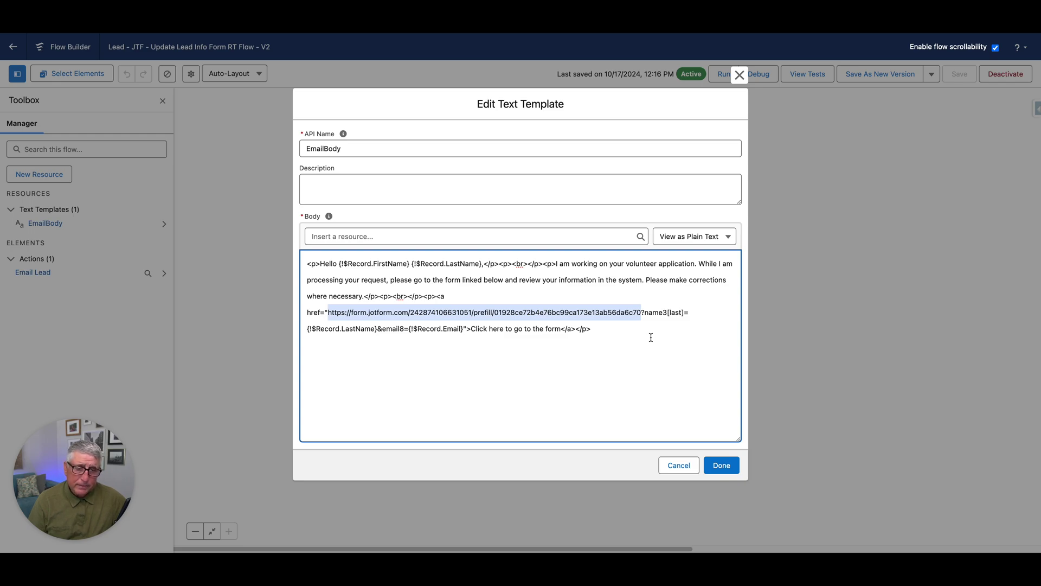
drag(644, 312, 690, 322)
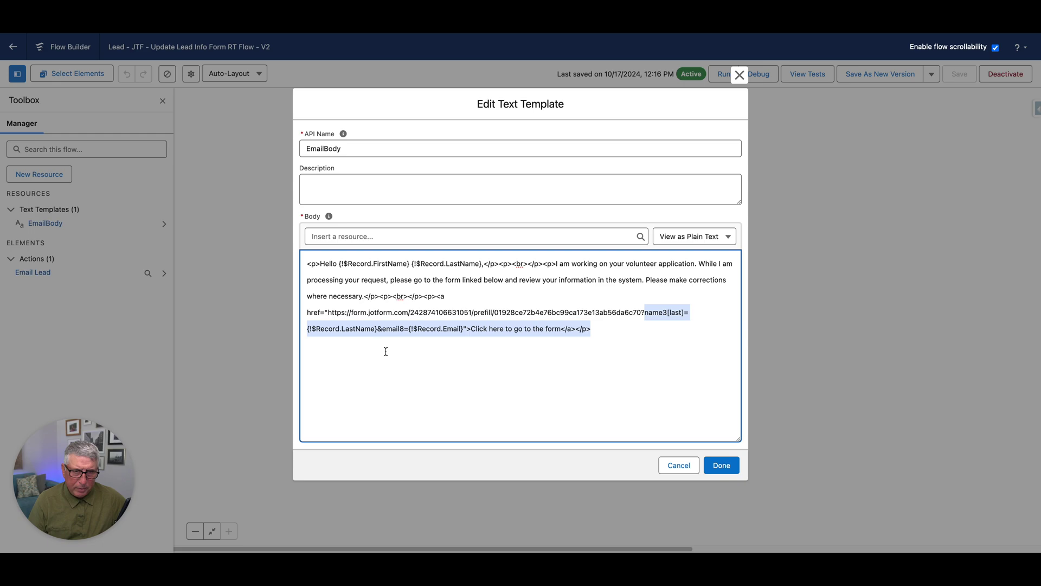
click(658, 314)
drag(644, 312, 667, 313)
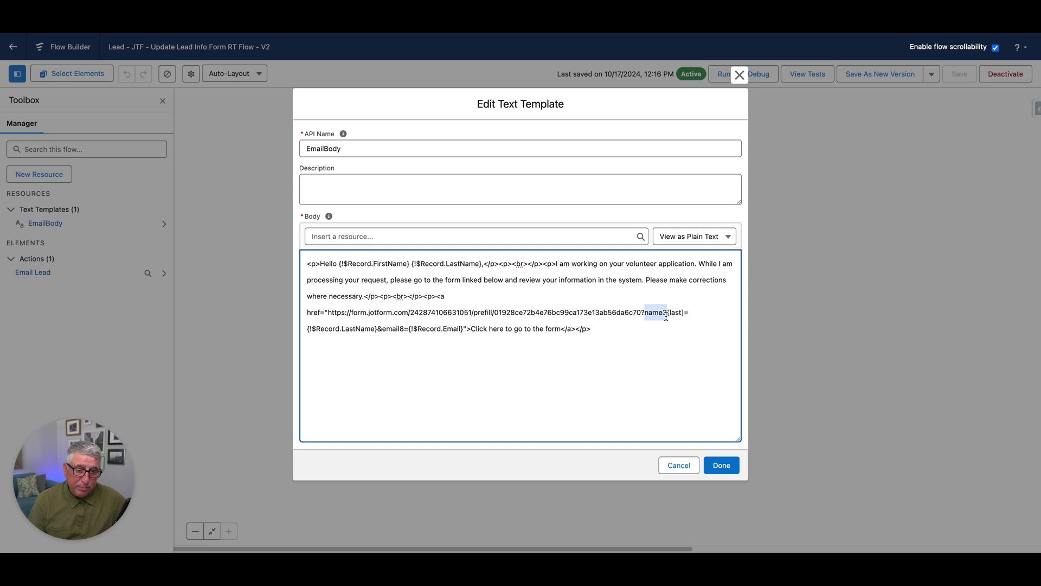
click(678, 465)
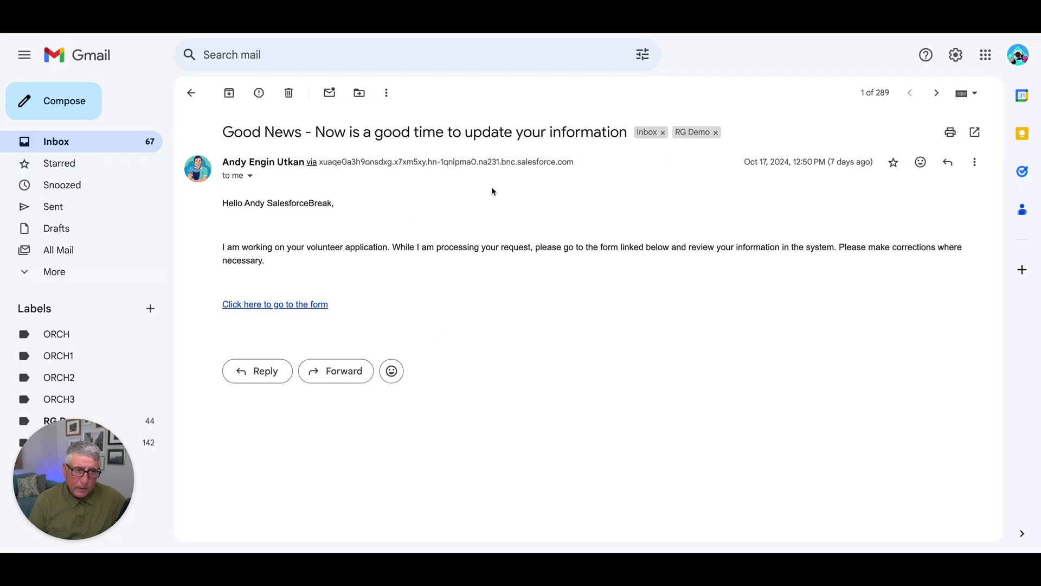
Open the prefill link from the email and check the prefilled Last Name and Email fields
click(292, 305)
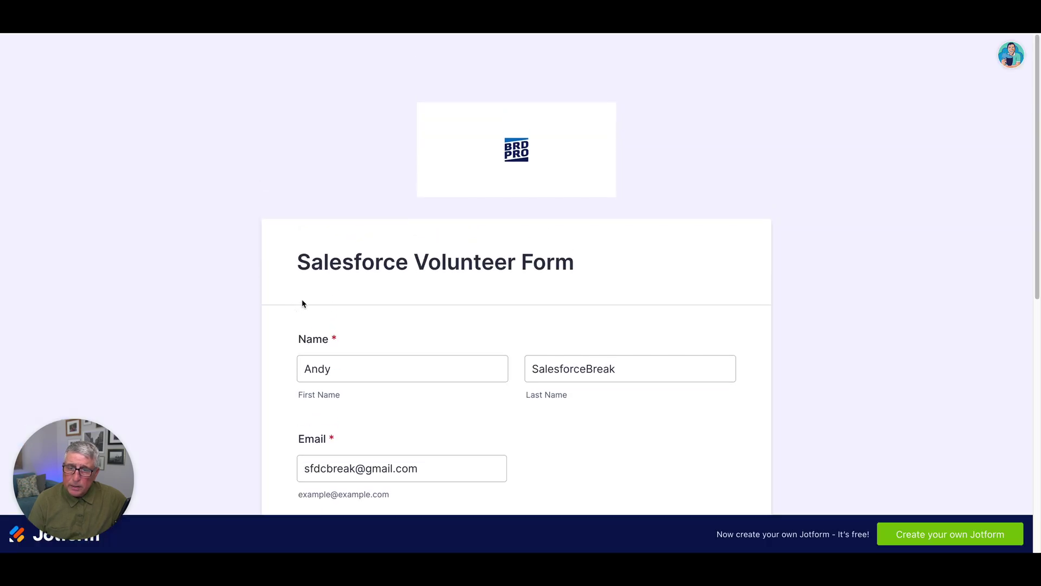
scroll(397, 188, down, 2)
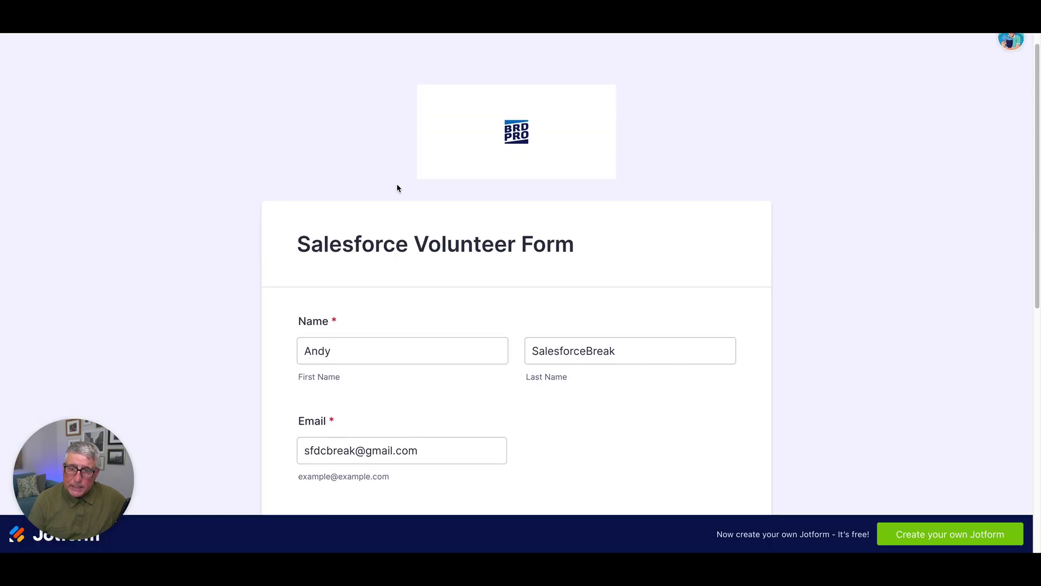
click(629, 256)
click(409, 359)
scroll(561, 331, down, 4)
click(574, 292)
scroll(573, 294, down, 2)
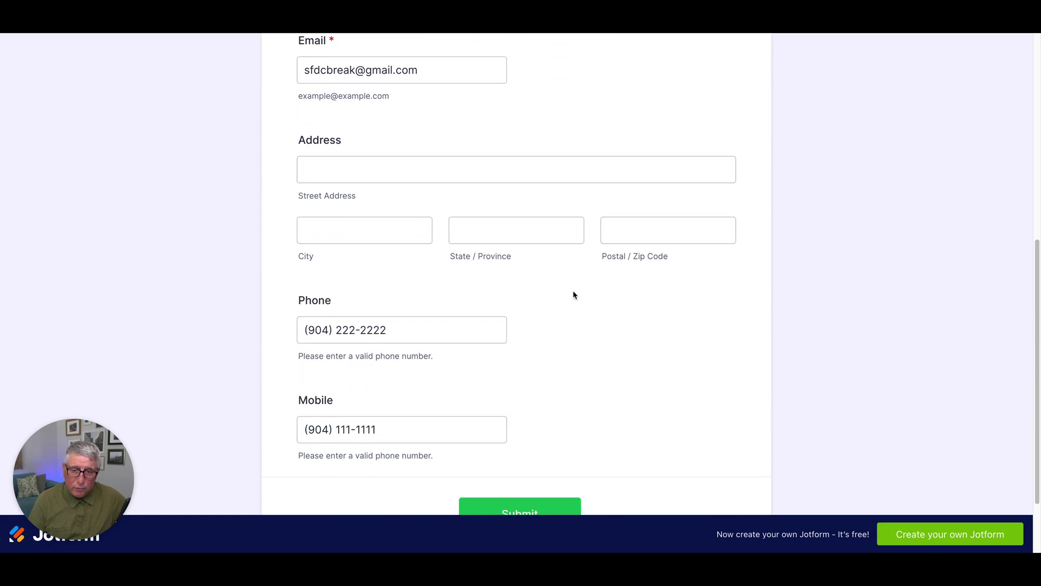
Check the prefilled Phone and Mobile numbers, then scroll back up to the prefilled email address
key(Tab)
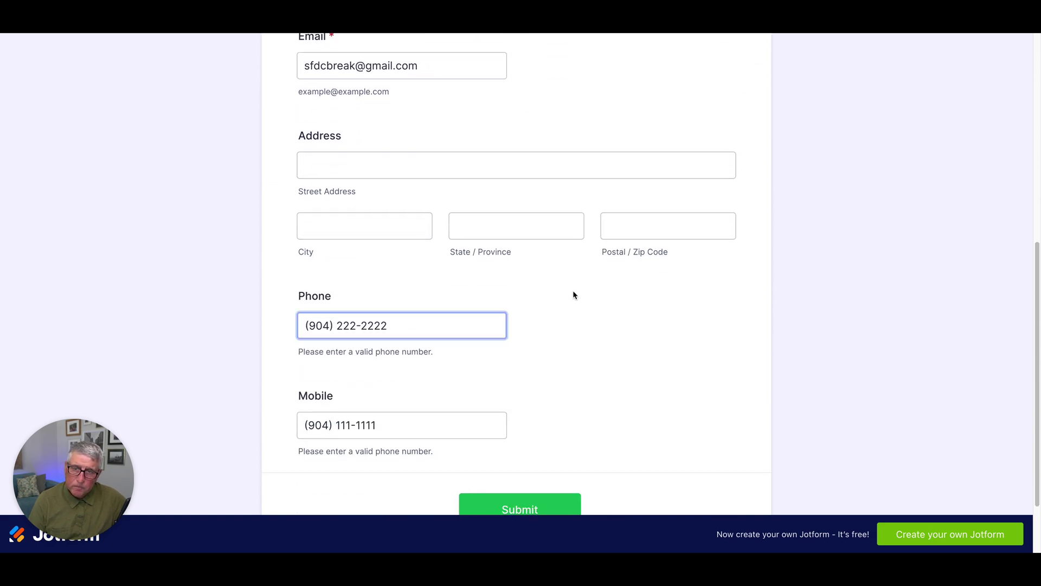
click(423, 300)
click(331, 298)
click(349, 426)
click(554, 378)
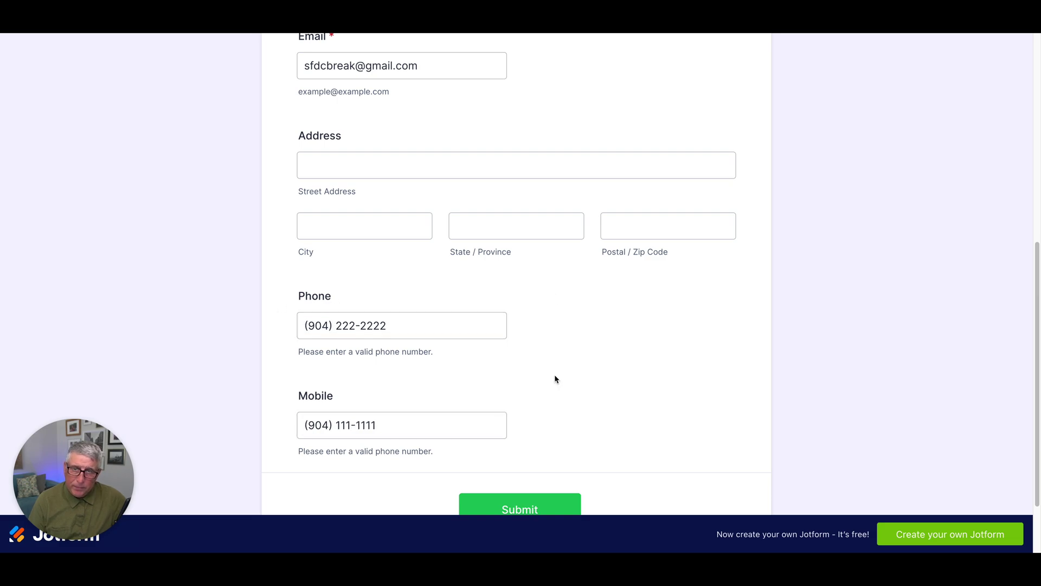
scroll(554, 379, up, 1)
scroll(555, 379, up, 1)
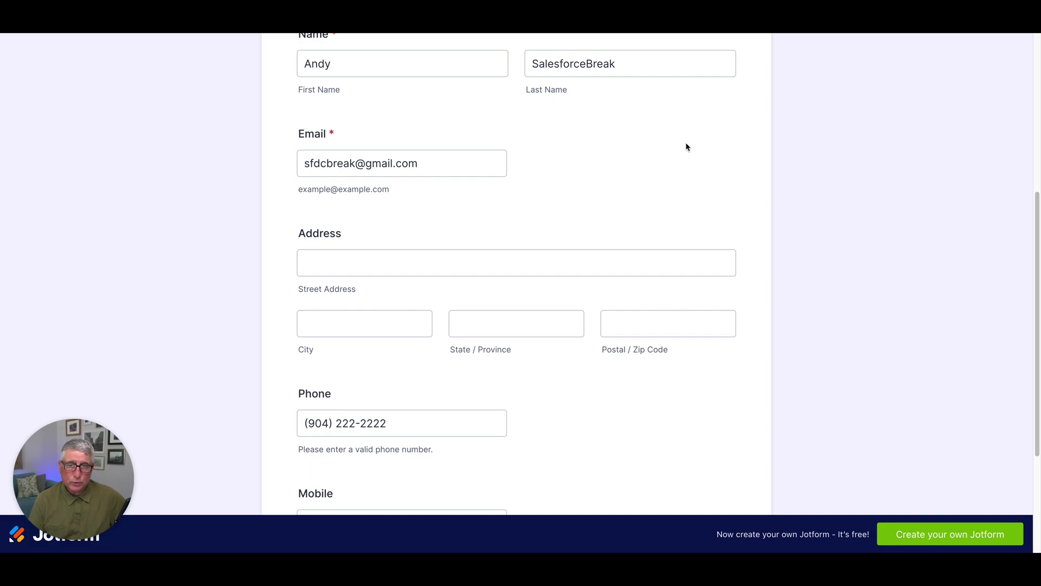
click(562, 142)
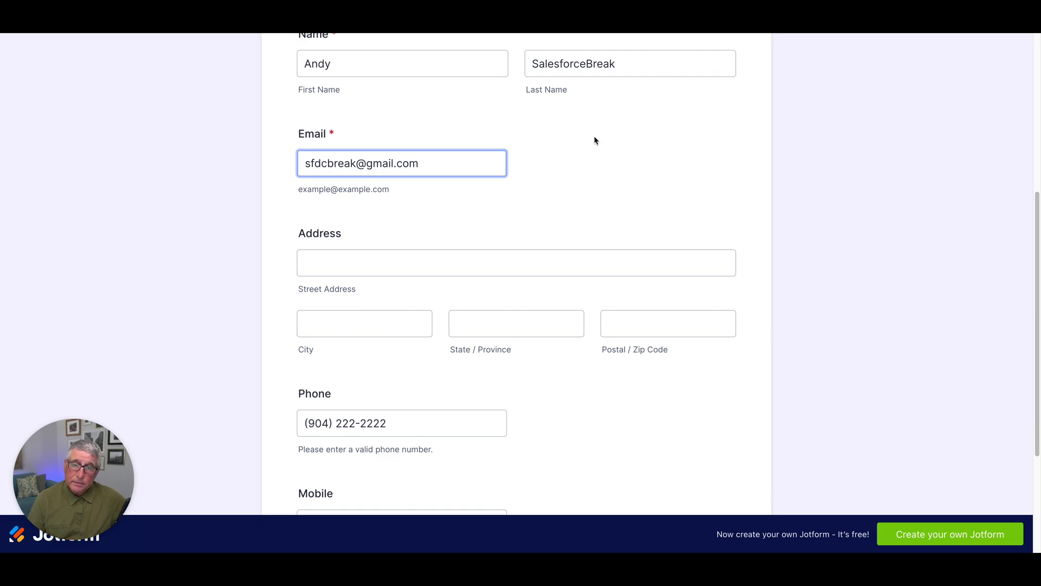
click(637, 125)
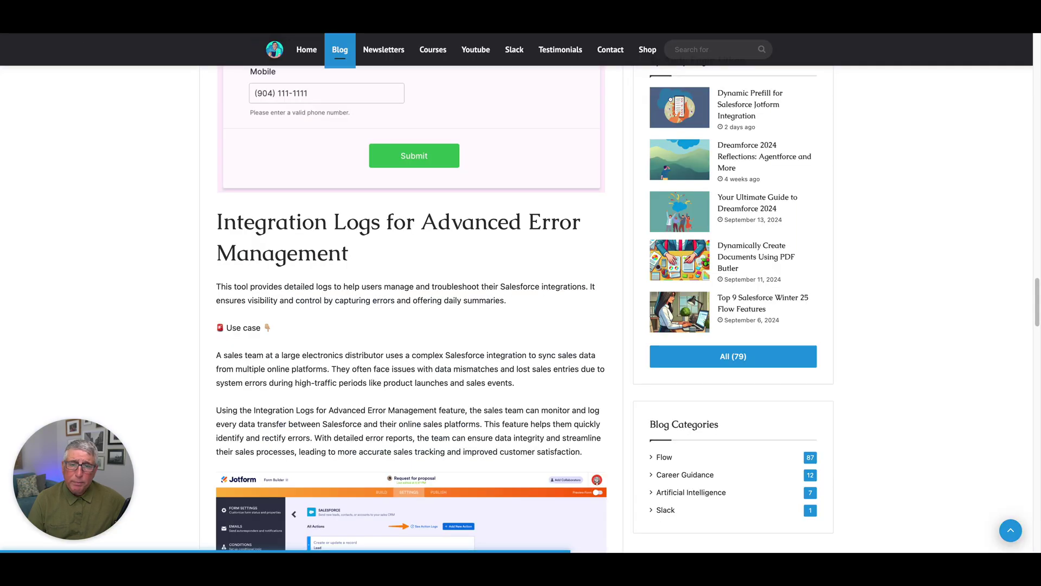
scroll(458, 279, down, 1)
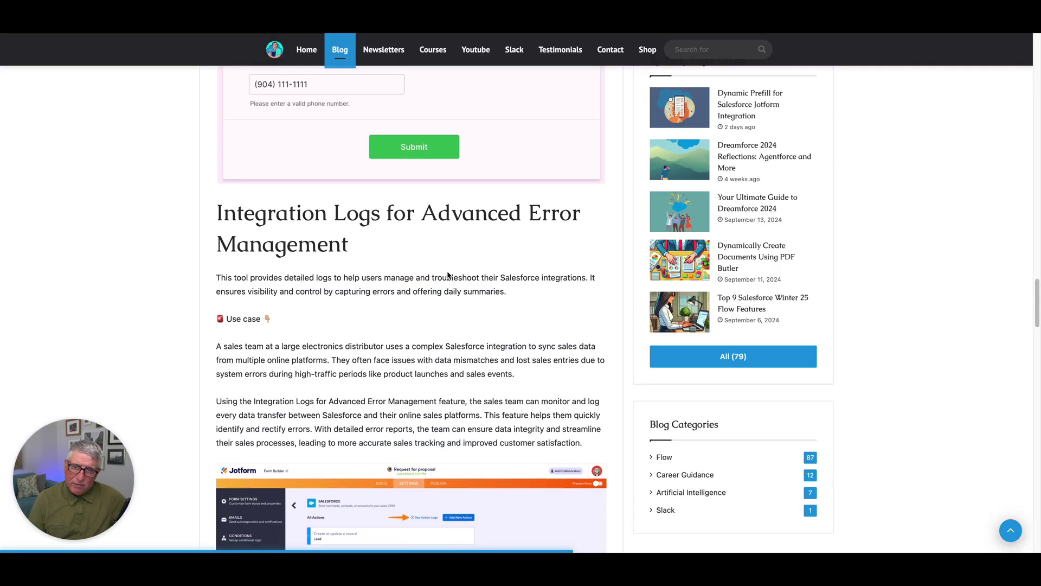
scroll(447, 271, down, 2)
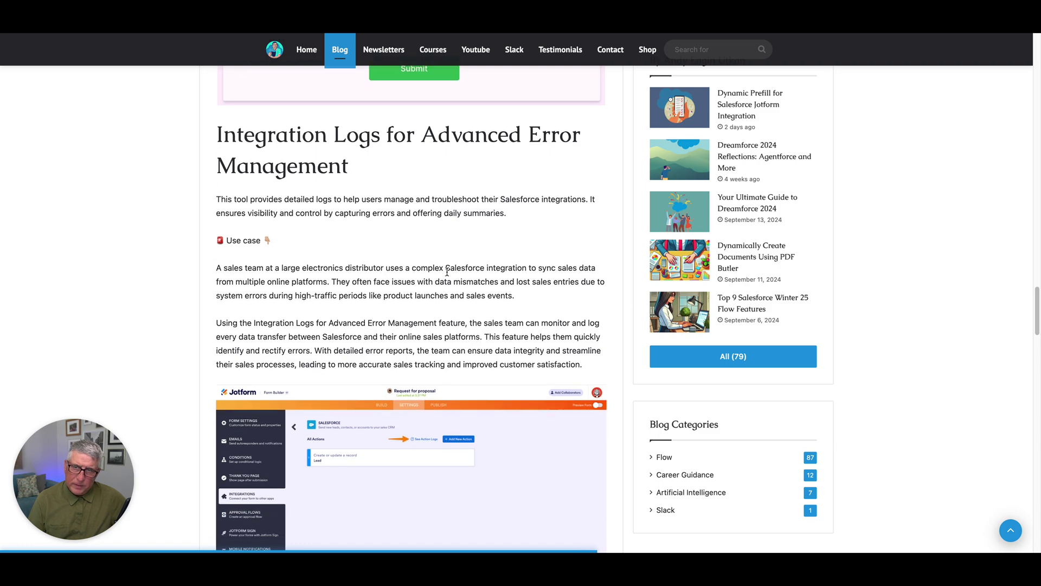
scroll(447, 271, down, 1)
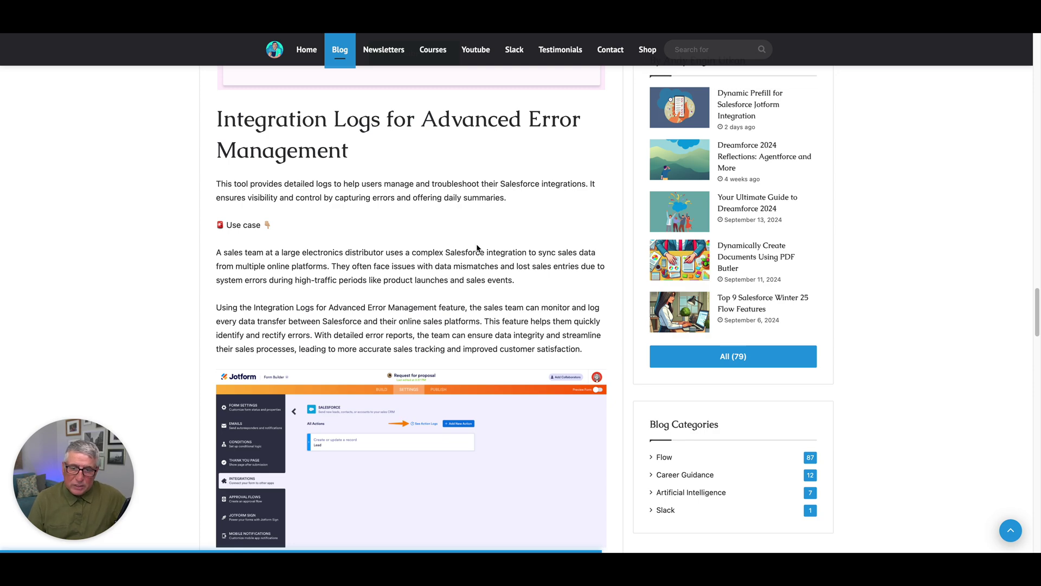
scroll(479, 247, down, 2)
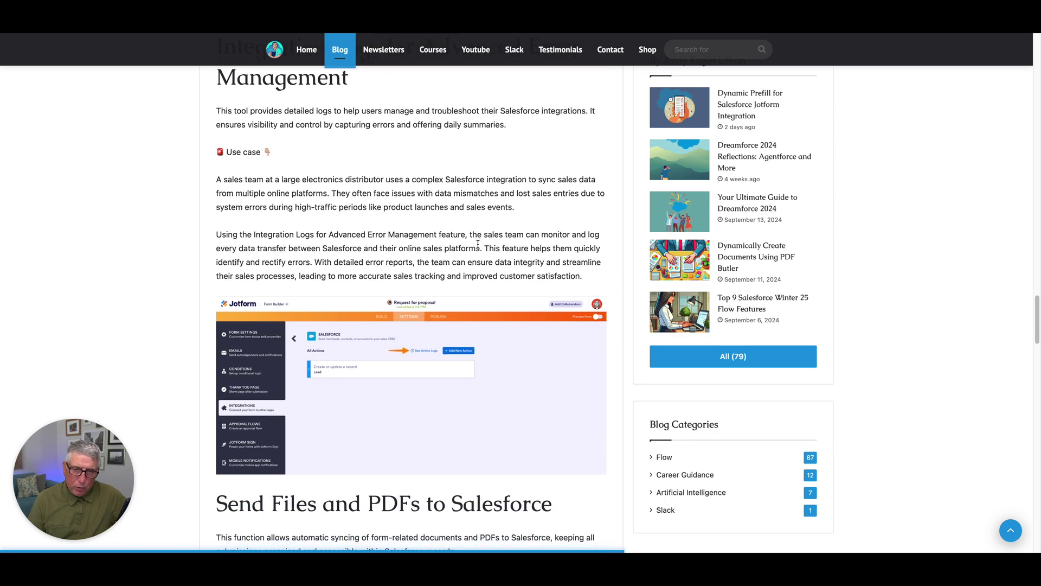
scroll(478, 248, down, 1)
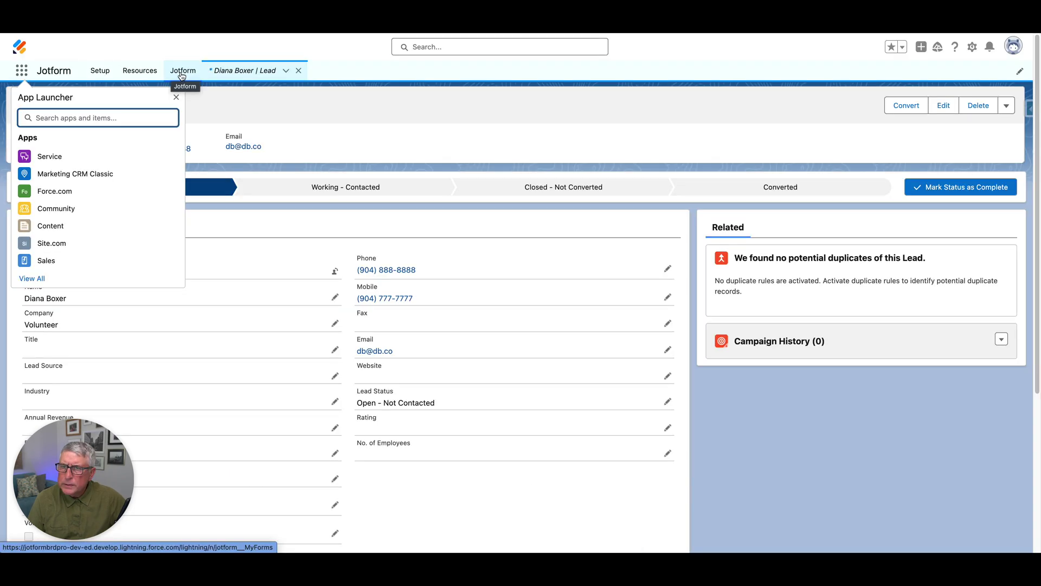
click(182, 71)
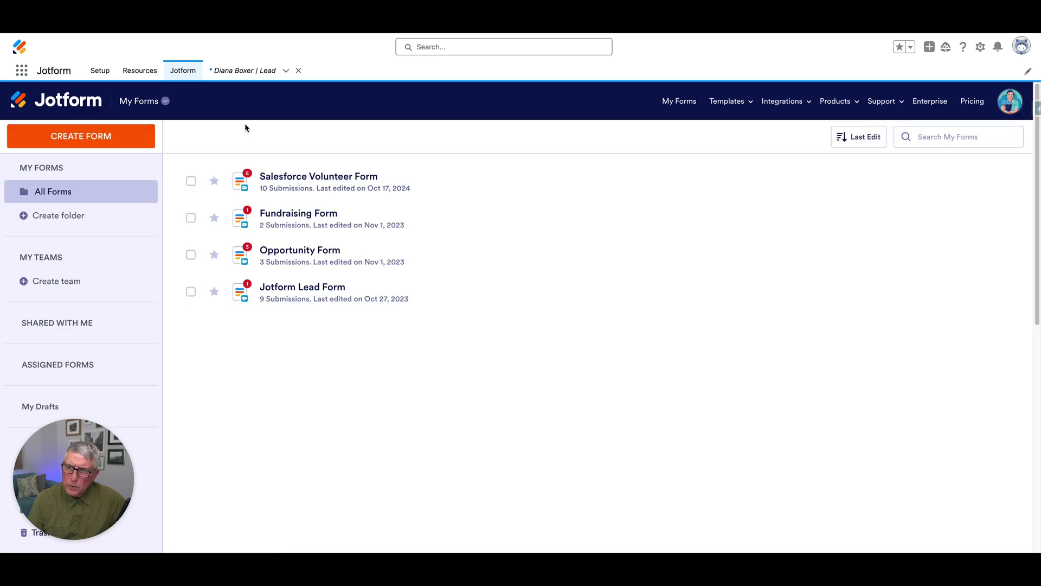
Edit the Salesforce Volunteer Form, open Settings > Integrations > Salesforce, and view its action logs
click(320, 180)
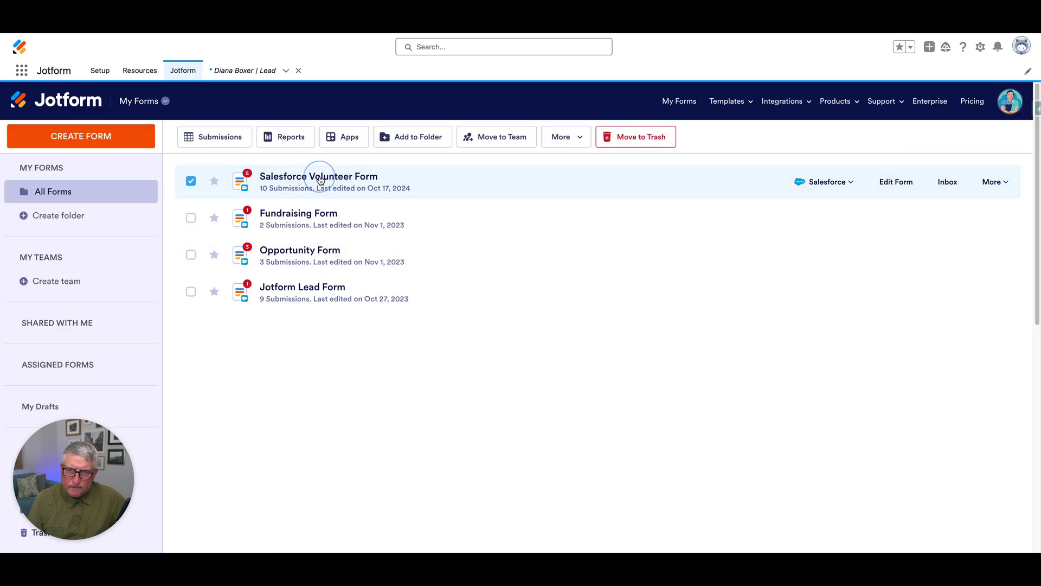
click(900, 183)
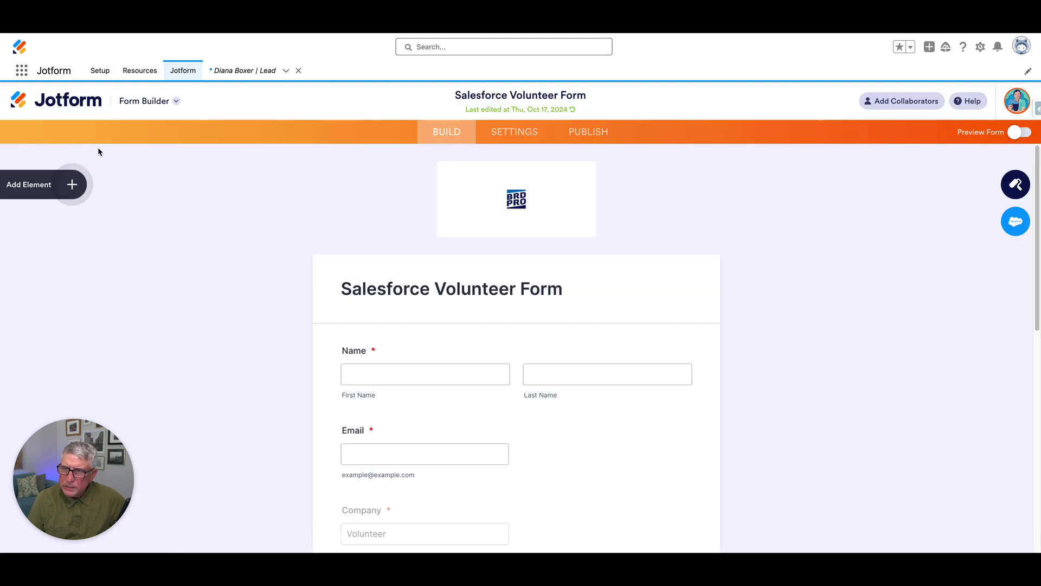
click(580, 131)
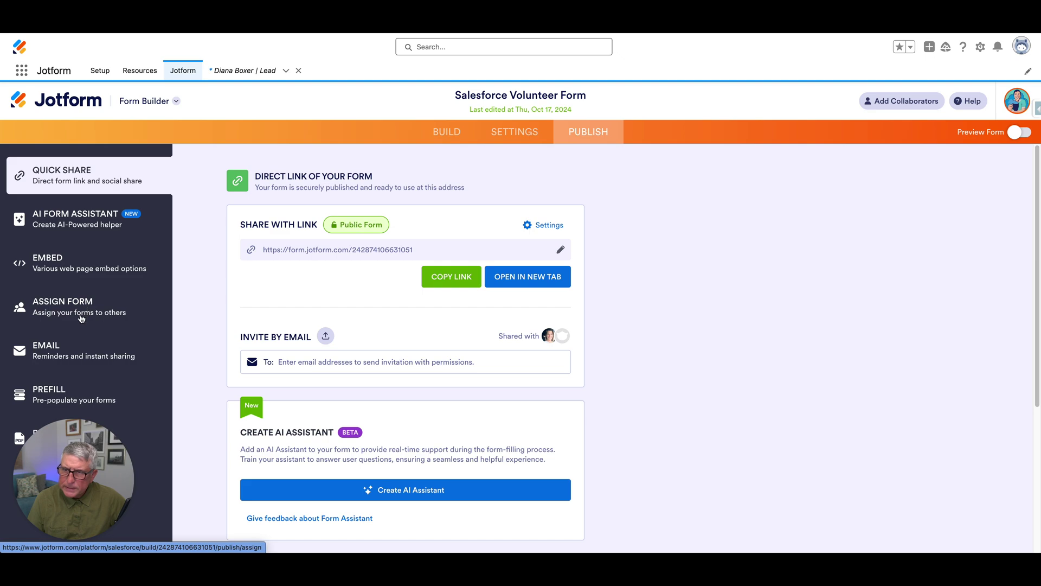
click(504, 135)
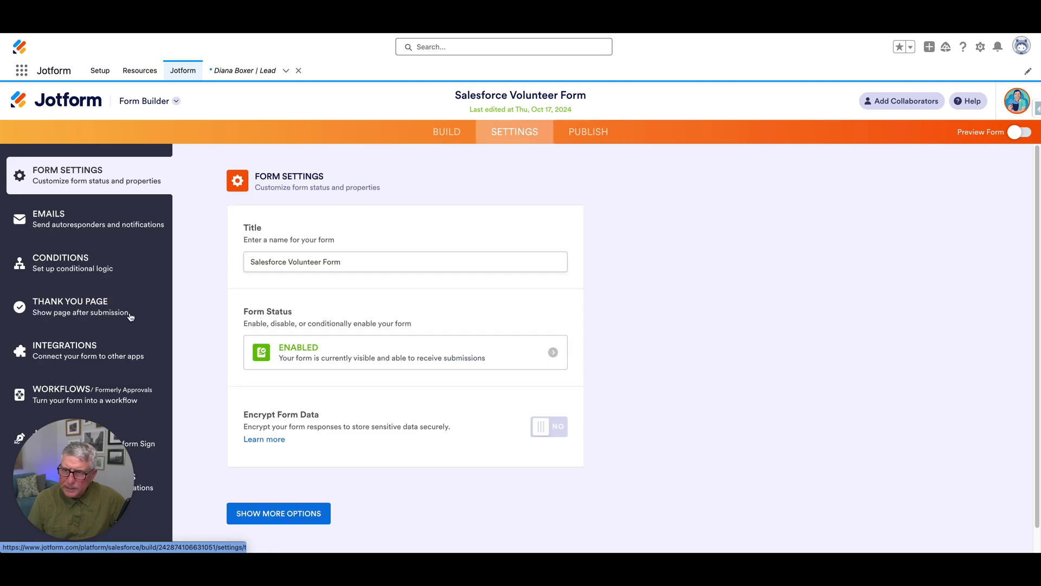
click(24, 352)
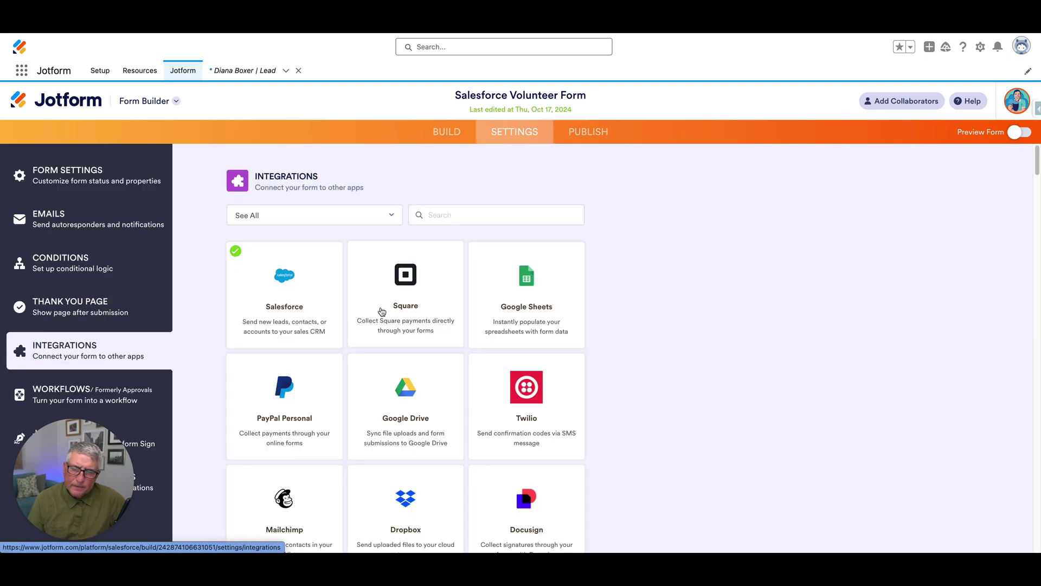
click(299, 303)
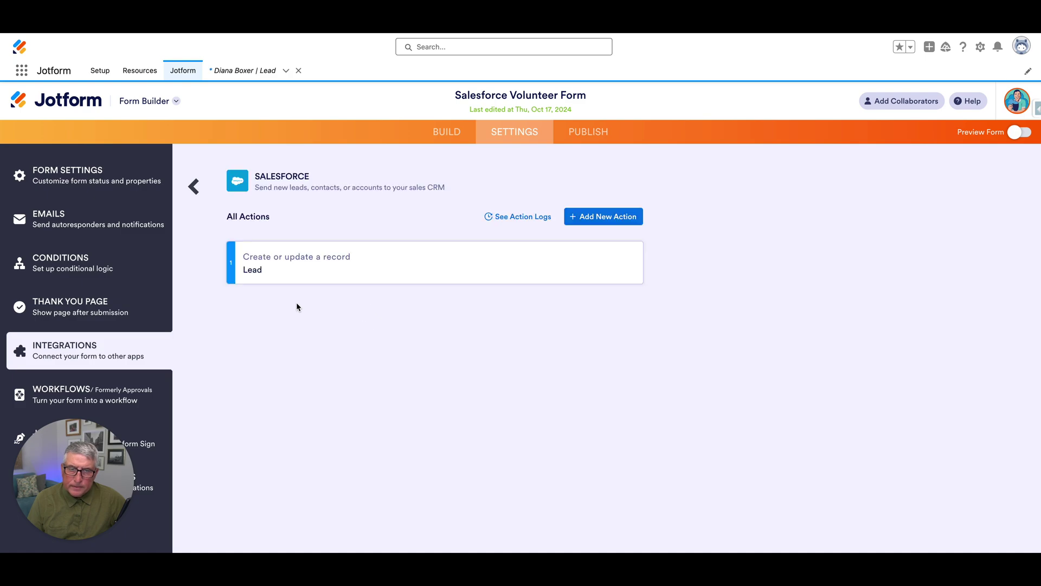
click(512, 219)
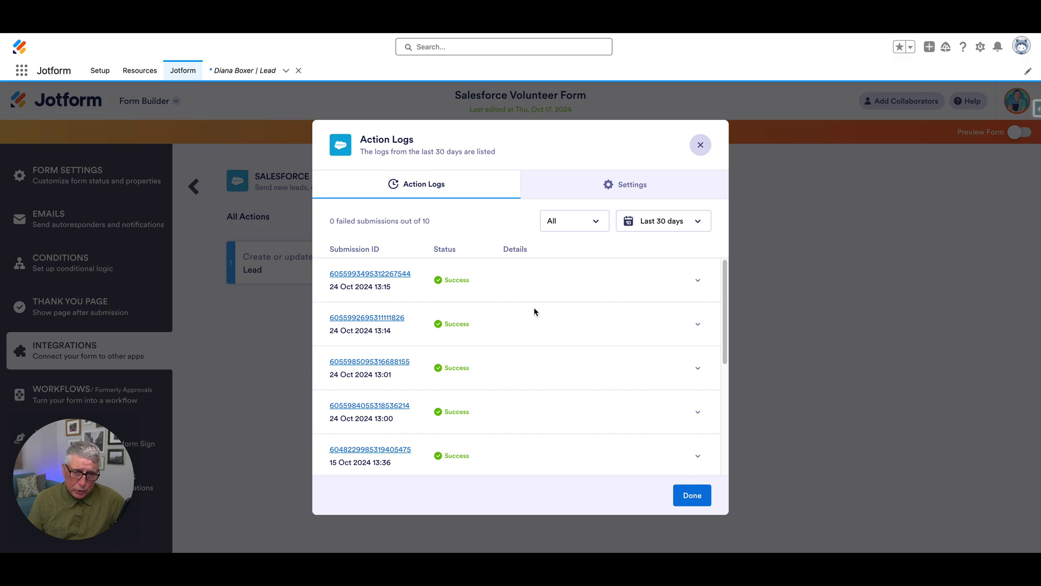
Scroll through the Action Logs listing ten successful Salesforce submissions dated 14–24 Oct 2024
scroll(533, 307, down, 1)
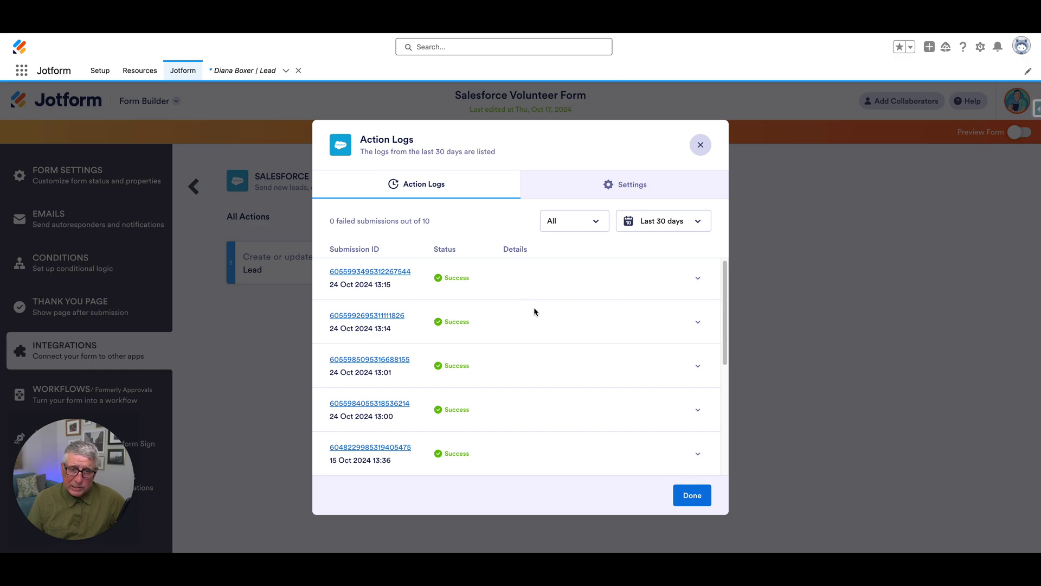
scroll(534, 312, down, 2)
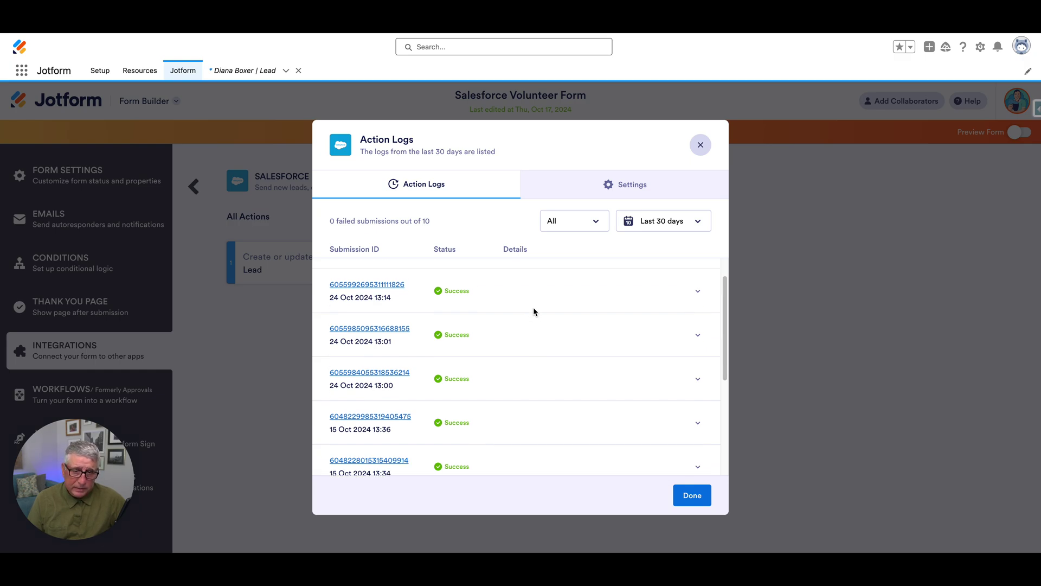
scroll(534, 311, down, 5)
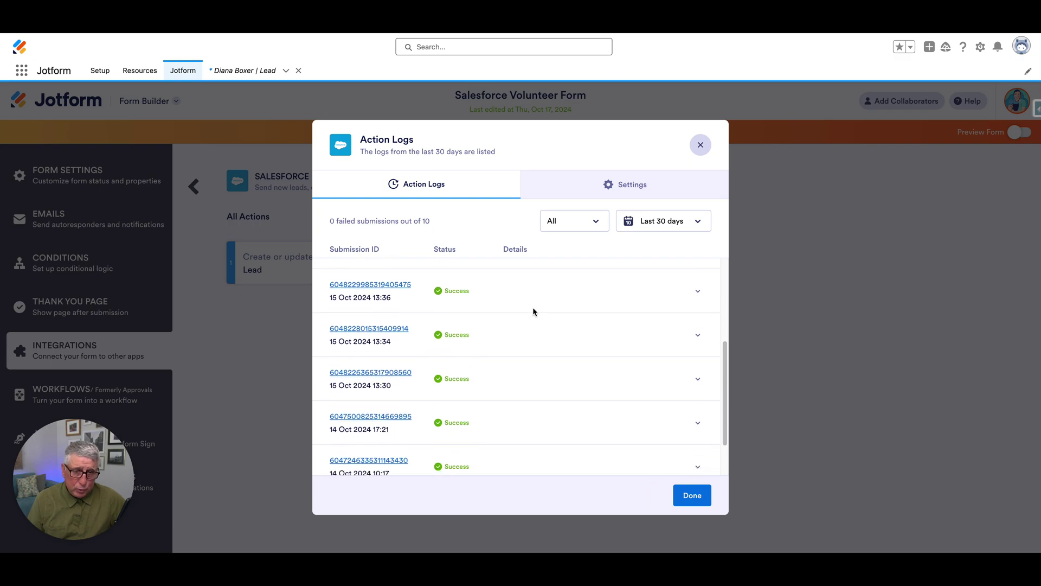
scroll(533, 311, down, 3)
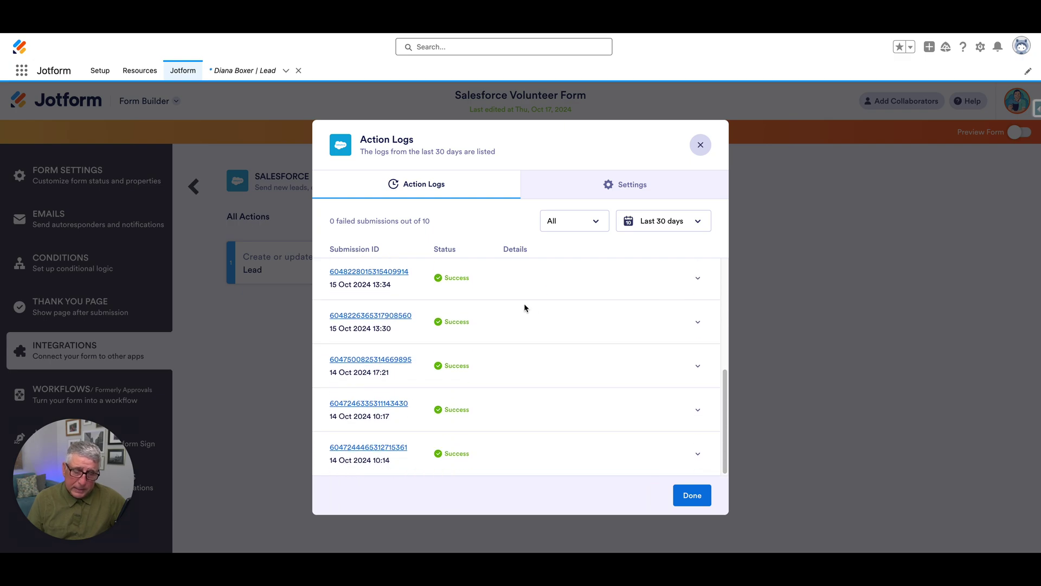
scroll(523, 304, up, 2)
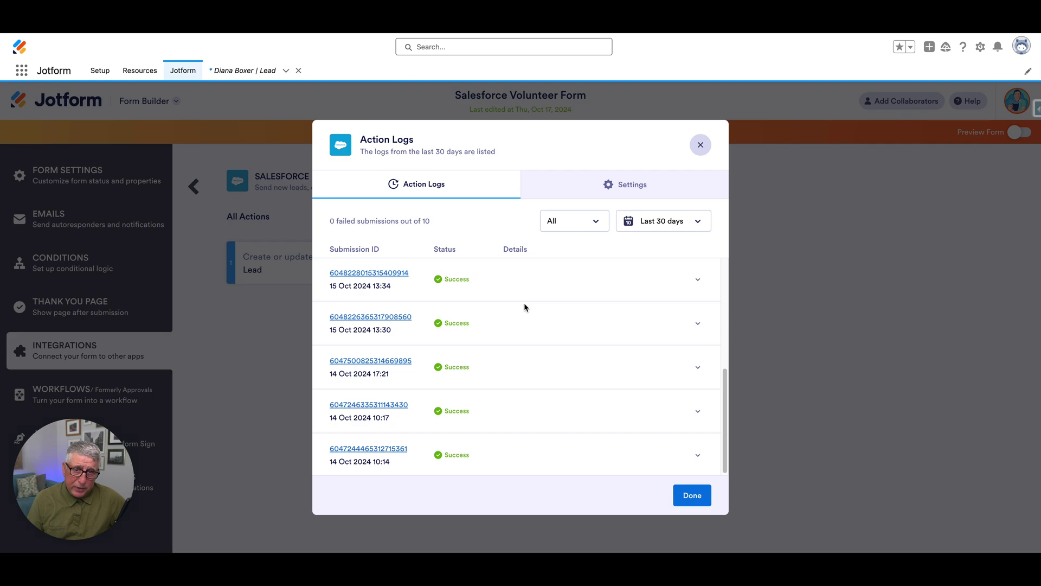
scroll(524, 306, up, 5)
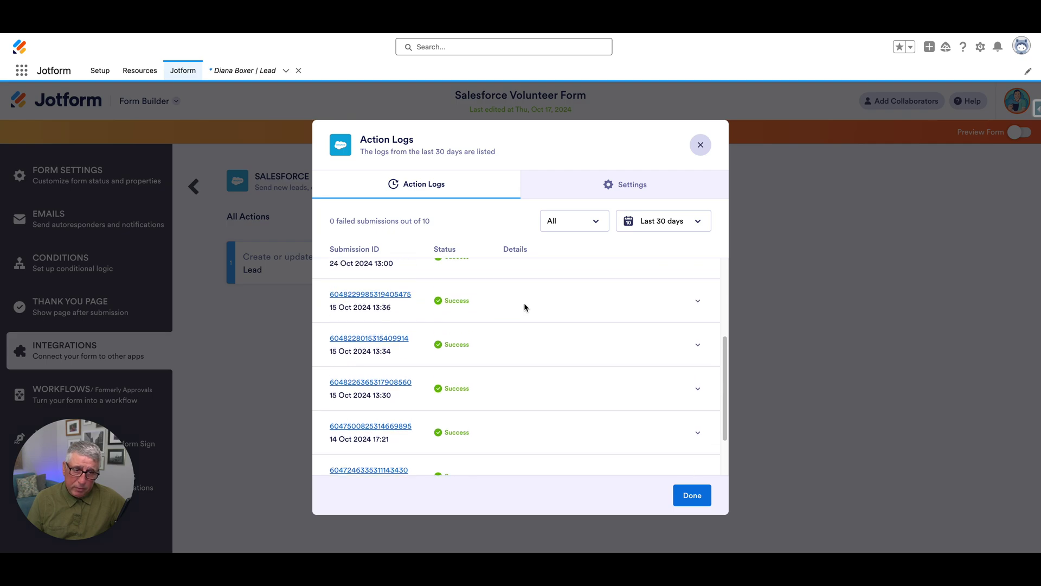
scroll(524, 307, up, 4)
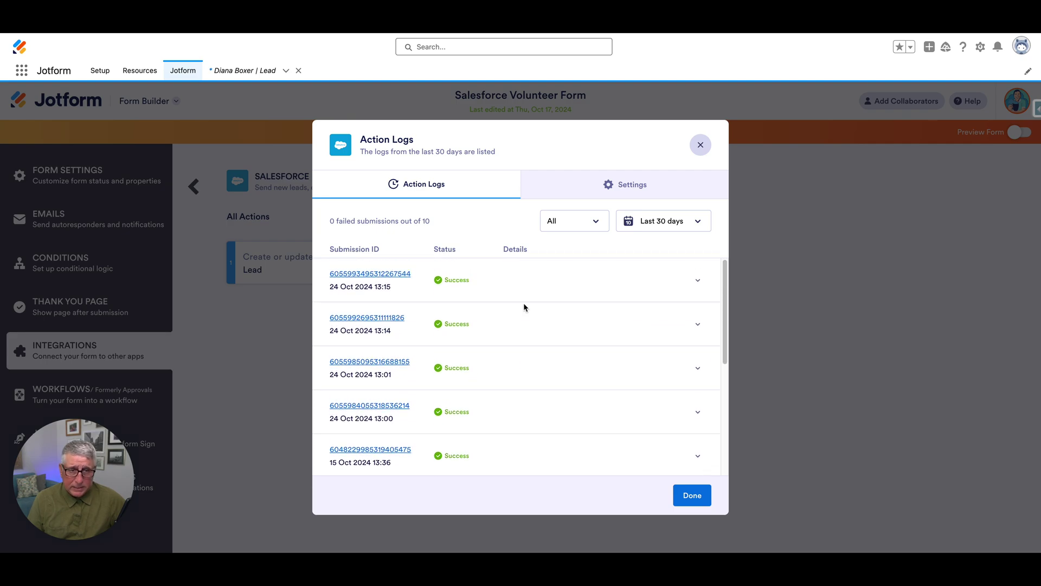